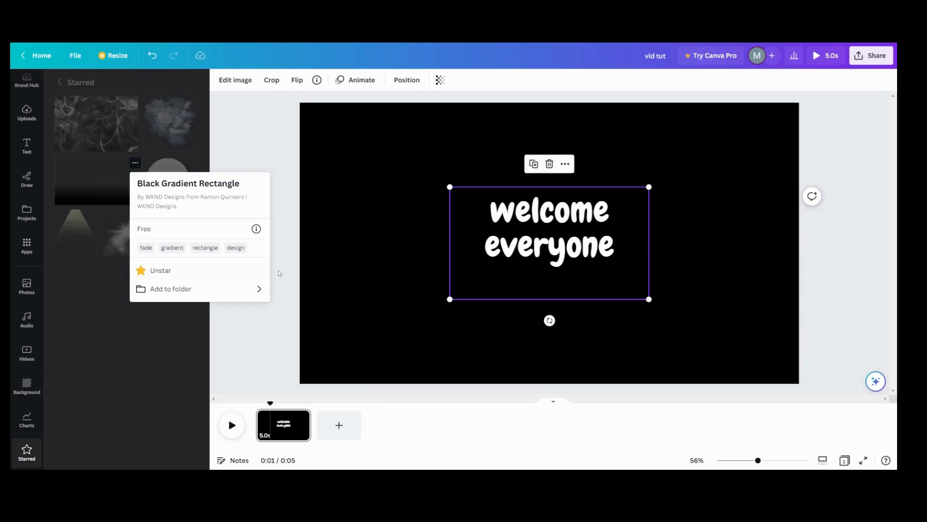
Change the page's background color to white
left_click(323, 173)
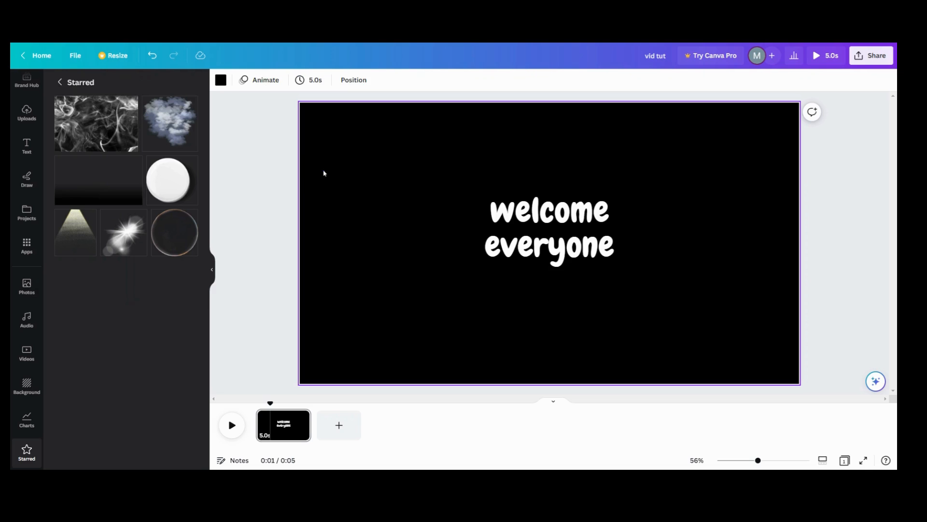
left_click(220, 81)
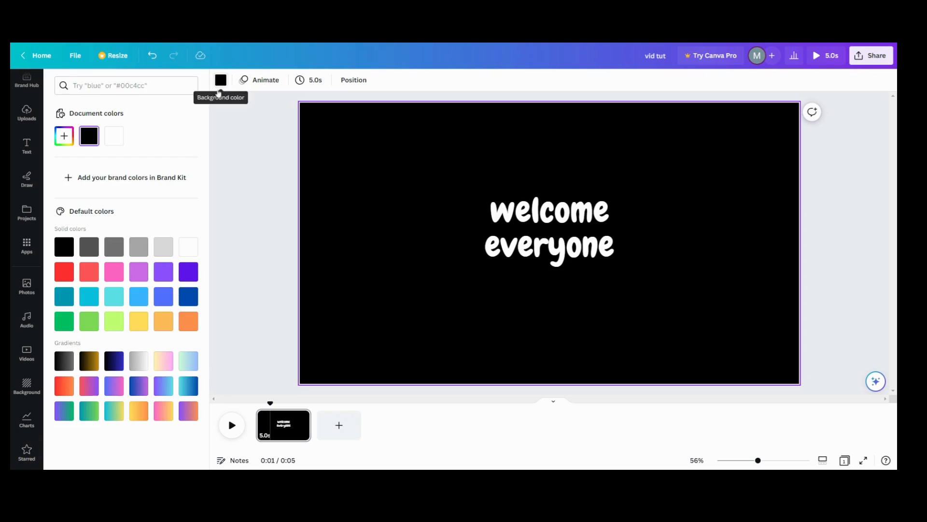
left_click(118, 139)
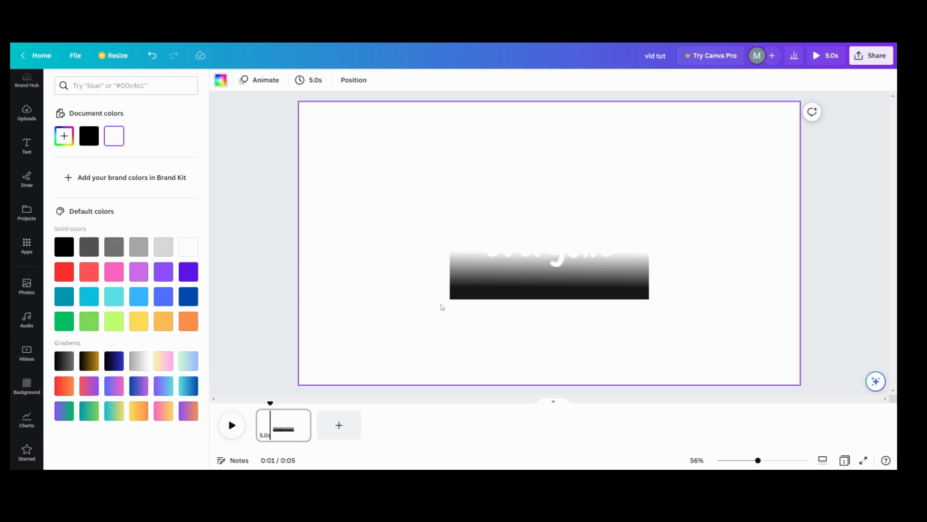
Move the black gradient to the page's lower edge and the "welcome everyone" text to the page's upper-right corner
left_click(482, 275)
left_click_drag(482, 275, 438, 283)
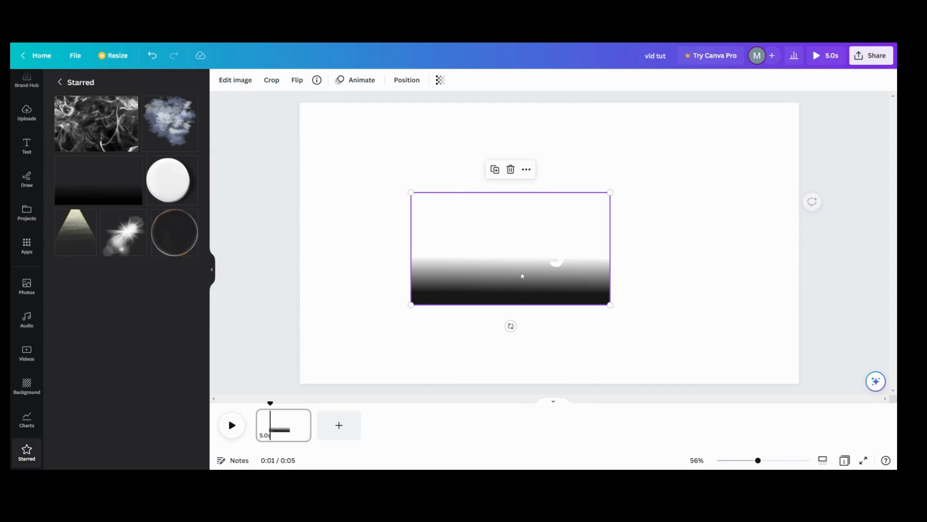
left_click_drag(522, 276, 576, 309)
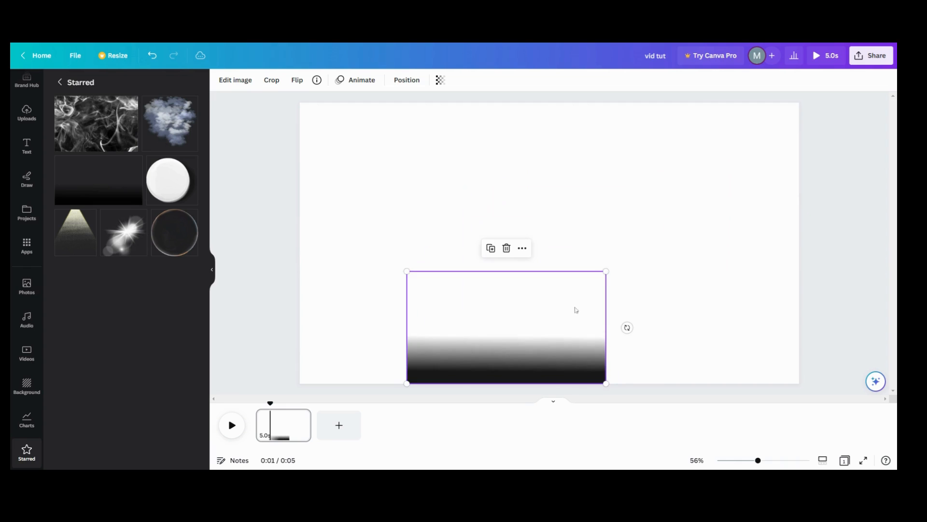
left_click_drag(574, 240, 739, 144)
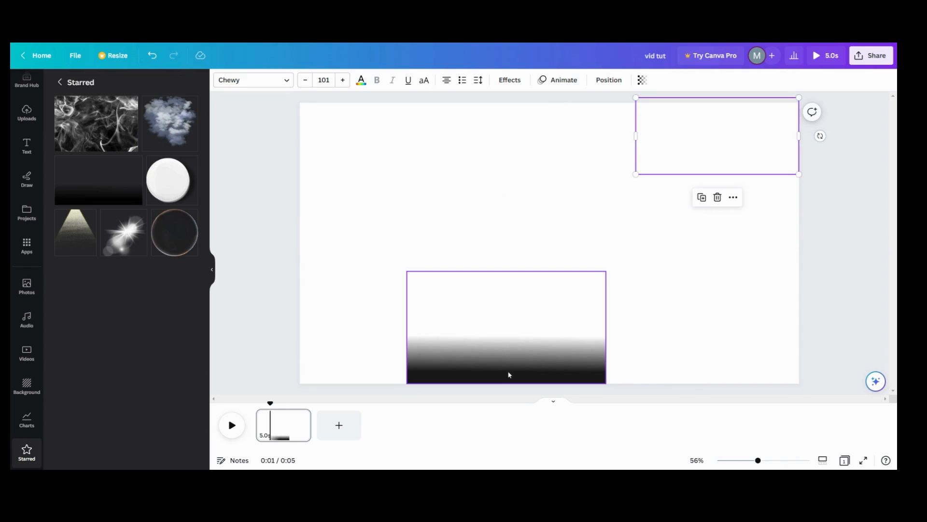
Rotate the black gradient 90 degrees clockwise so its dark side faces left, and enlarge it to the full page height
left_click_drag(509, 374, 486, 276)
left_click_drag(484, 308, 351, 228)
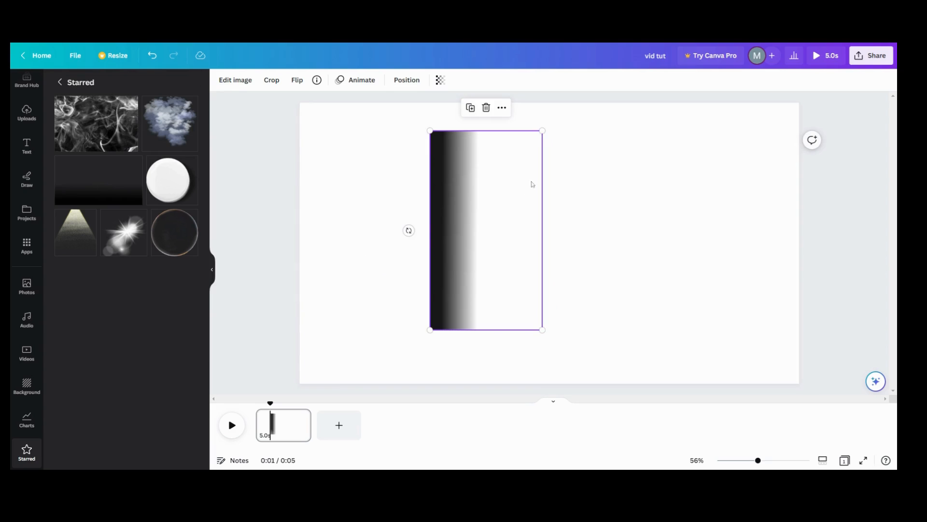
left_click_drag(542, 131, 566, 107)
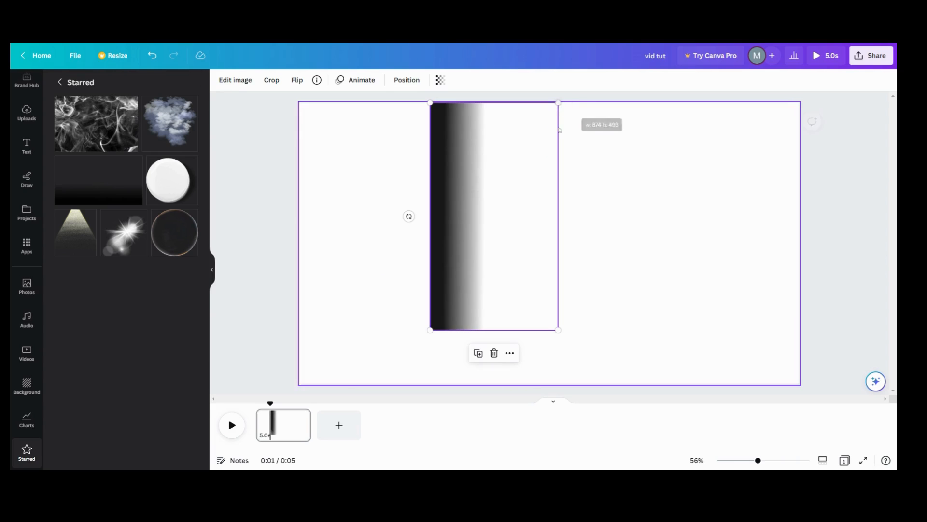
left_click_drag(559, 330, 595, 380)
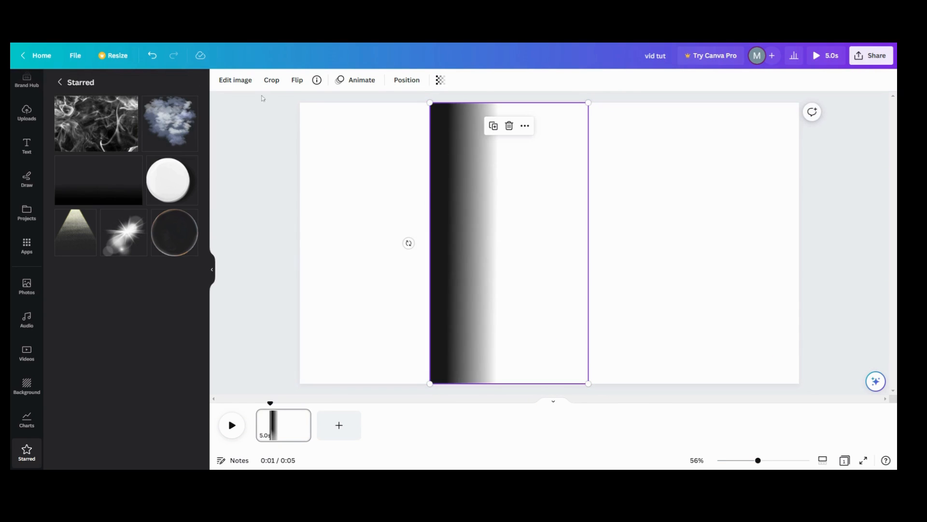
Recolor the black gradient with the Mystic Duotone effect
left_click(236, 80)
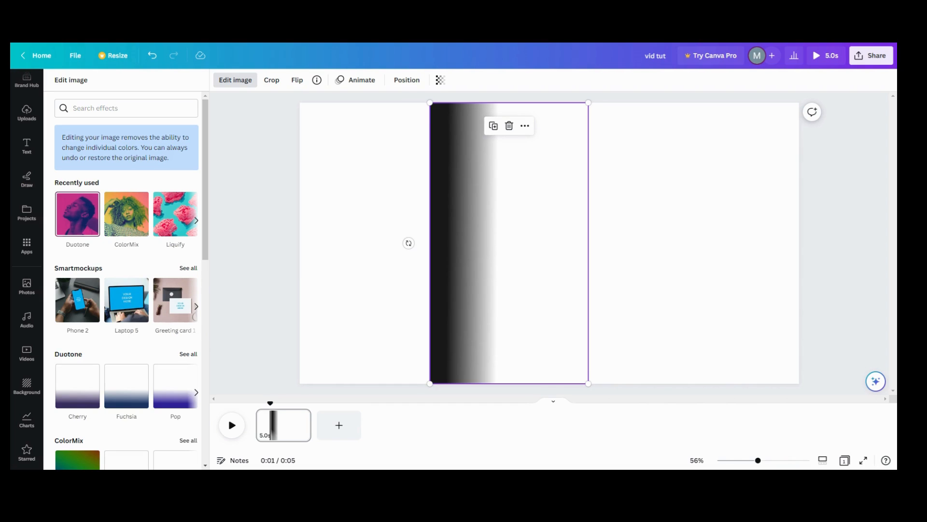
left_click(79, 222)
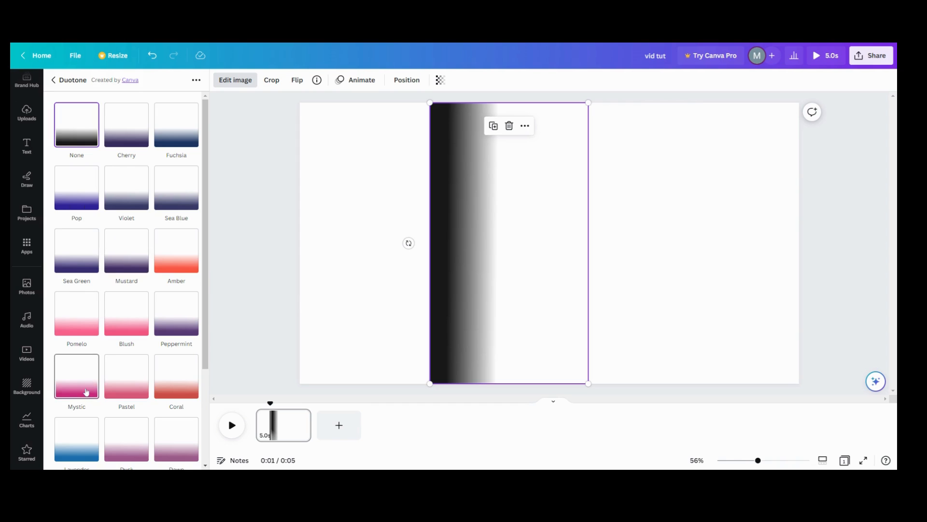
left_click(86, 391)
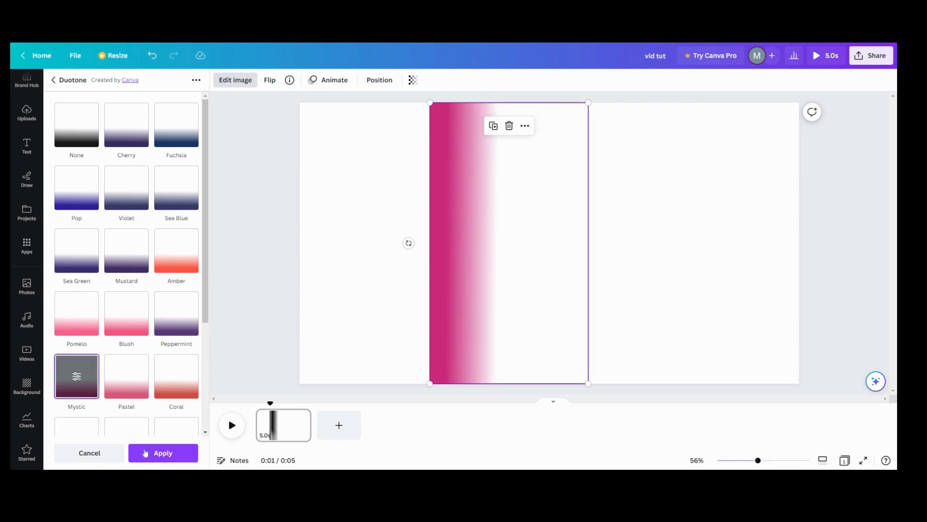
left_click(145, 453)
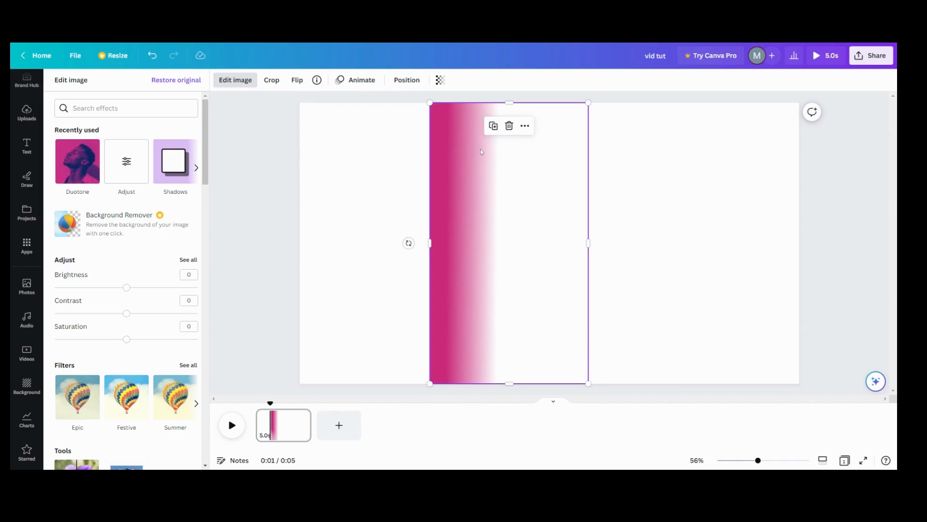
Duplicate the magenta gradient three times, stacking one copy on the original and offsetting the others slightly to the right
left_click(494, 126)
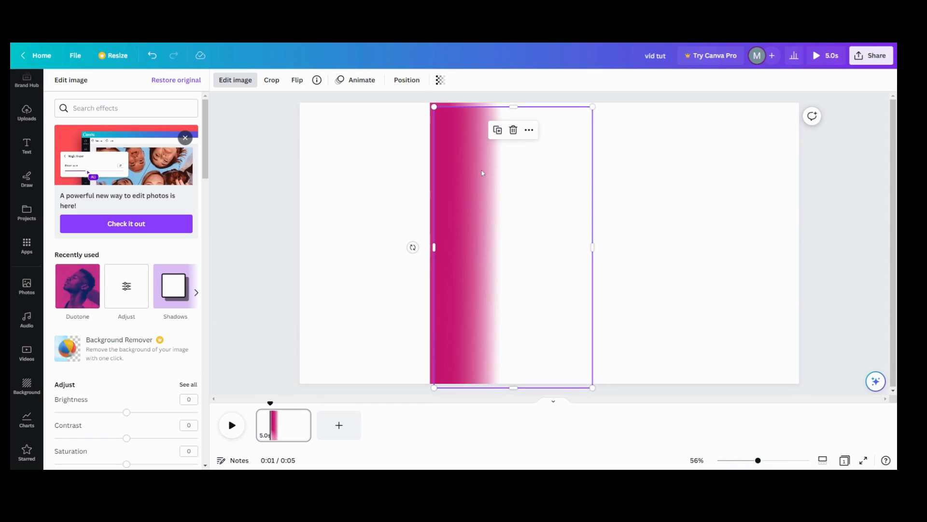
left_click_drag(482, 170, 479, 167)
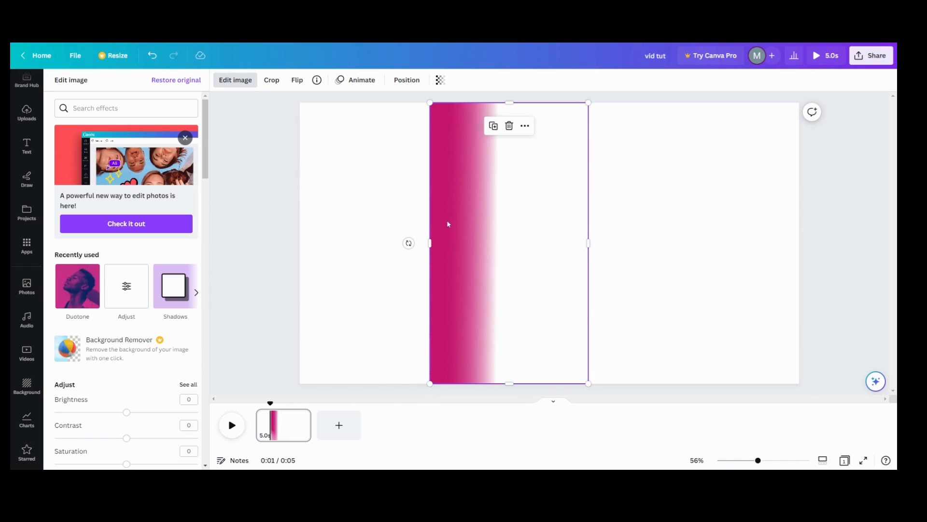
left_click(493, 128)
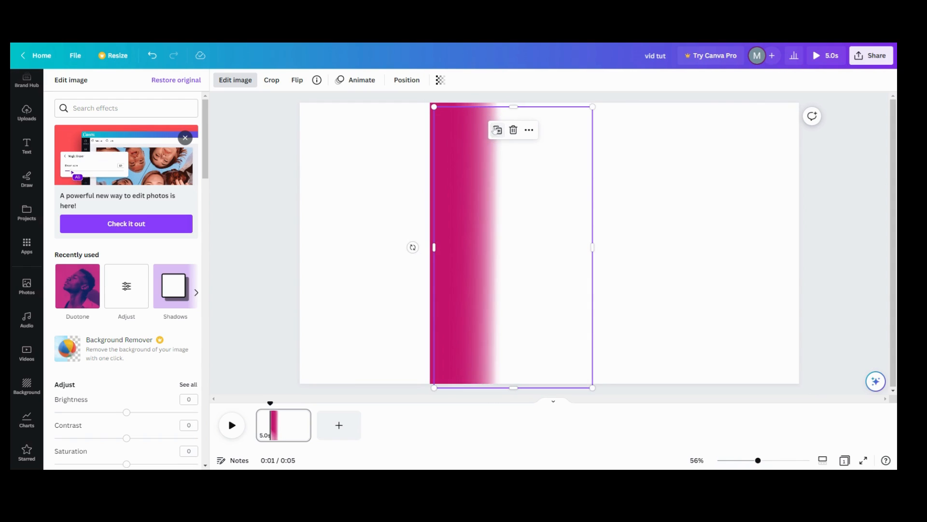
left_click_drag(482, 159, 507, 165)
left_click(513, 126)
left_click(401, 156)
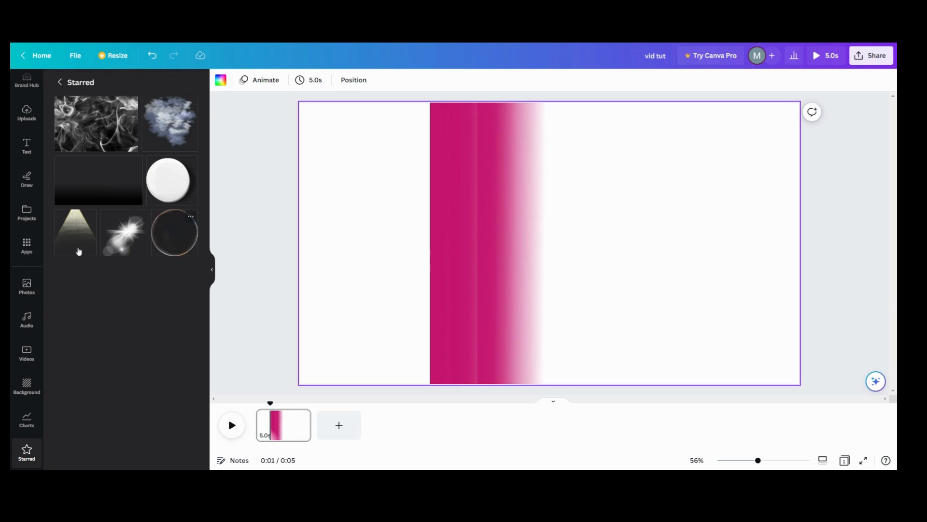
Add a square shape and place it in the upper part of the page, left of the gradient
scroll(33, 247, "up", 2)
left_click(25, 124)
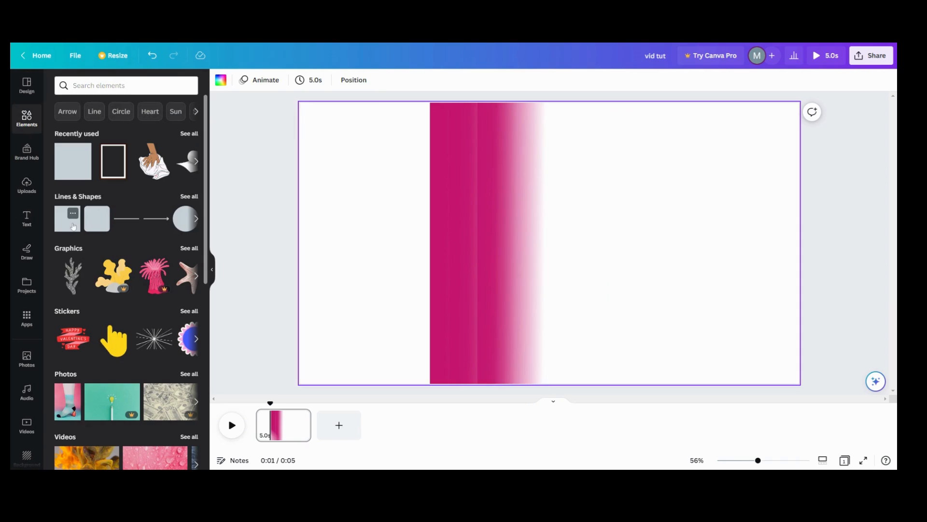
left_click(73, 226)
left_click_drag(533, 258, 355, 154)
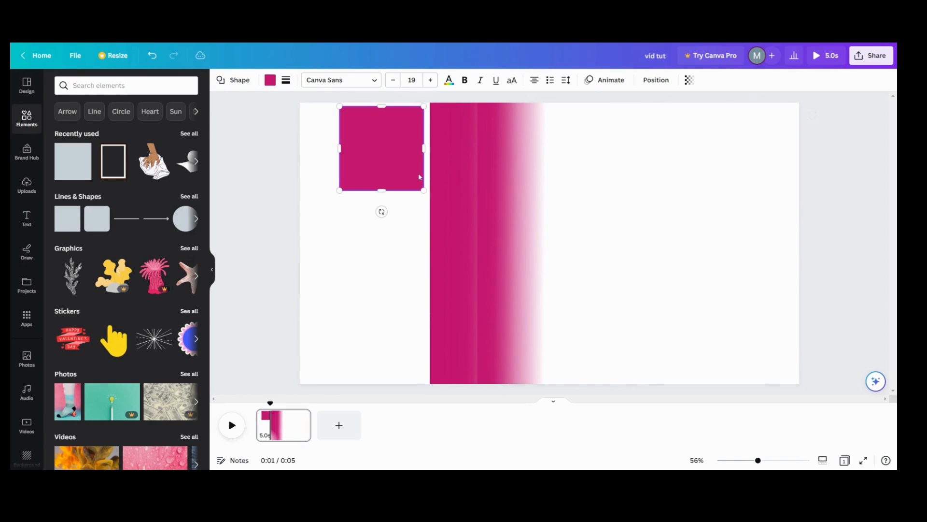
Pull the overlapping gradient copies apart sideways into separate bands
left_click_drag(497, 191, 493, 187)
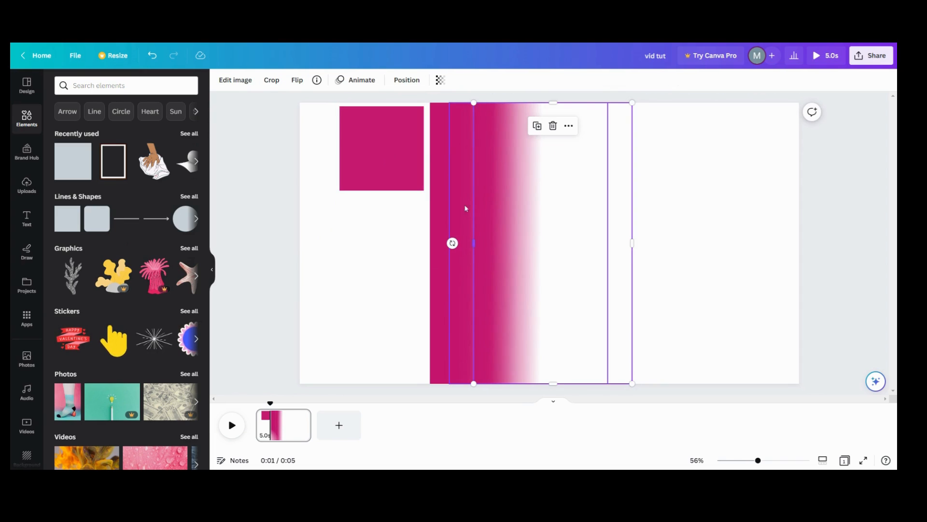
left_click(456, 309)
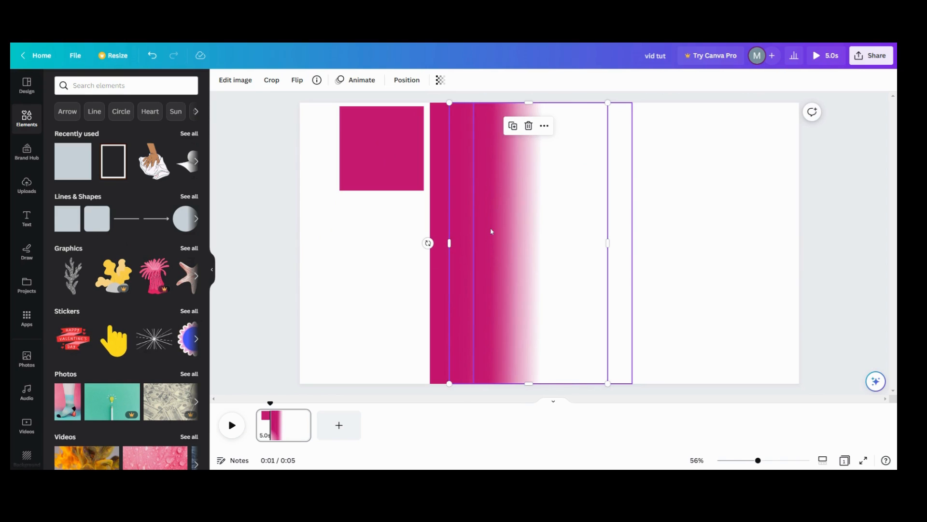
mouse_move(492, 232)
left_mouse_down()
mouse_move(526, 226)
mouse_move(460, 235)
mouse_move(607, 238)
mouse_move(480, 231)
left_mouse_up()
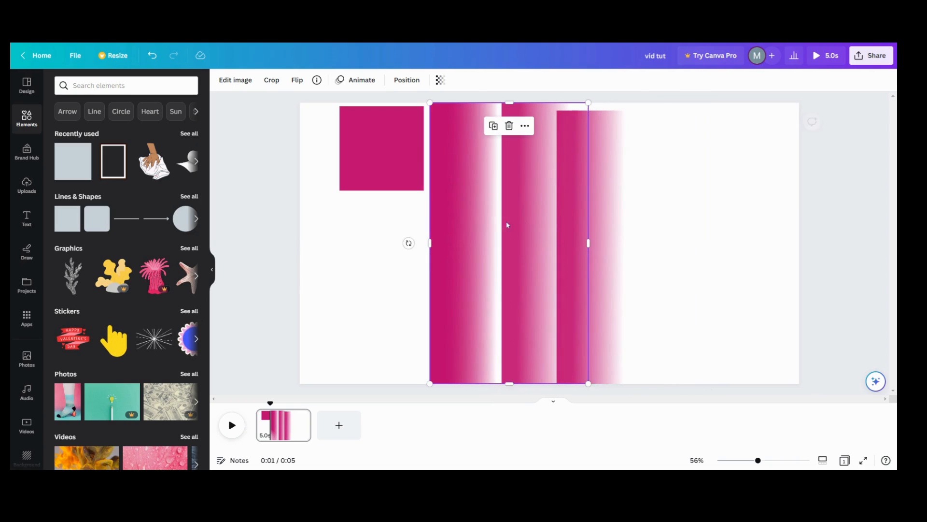
mouse_move(534, 211)
left_mouse_down()
mouse_move(517, 211)
mouse_move(538, 214)
left_mouse_up()
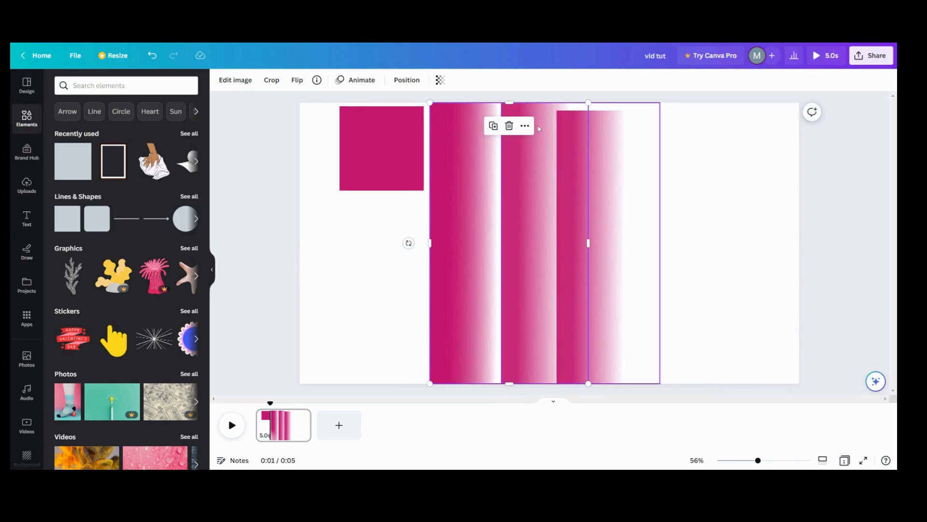
Show the layers and move the middle gradient copy left so it overlaps the first gradient
left_click(236, 80)
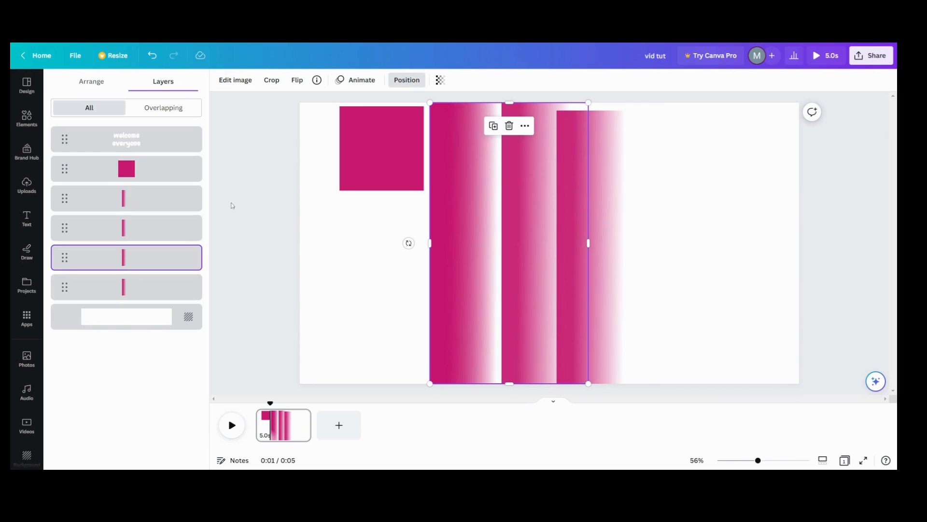
left_click(170, 236)
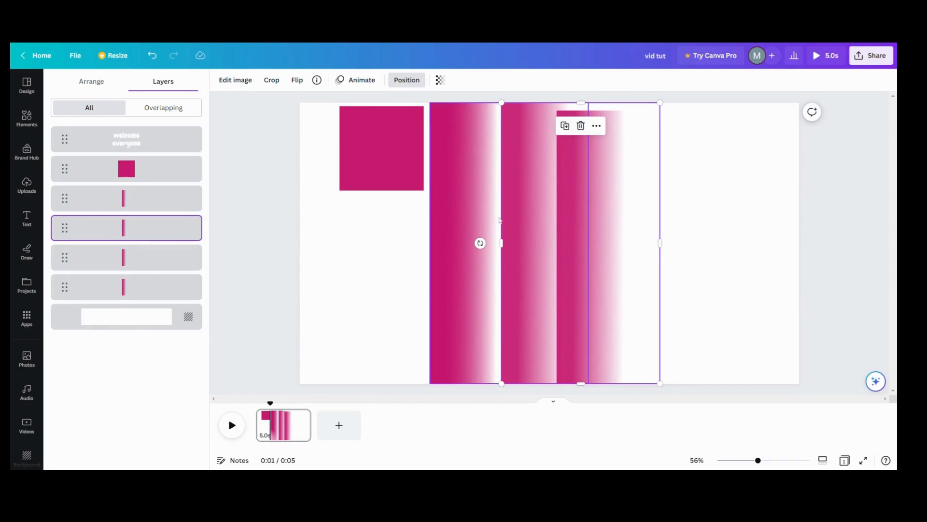
left_click_drag(532, 220, 472, 216)
left_click(408, 240)
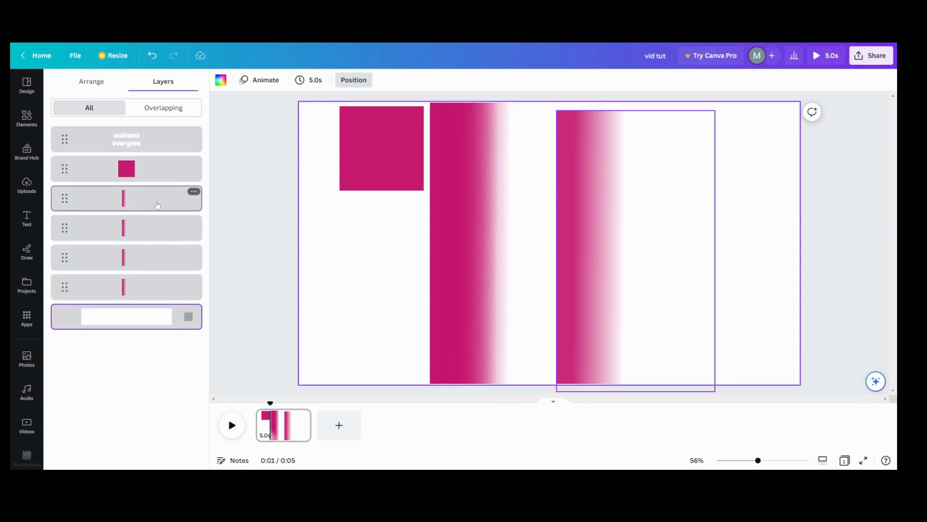
Move the rightmost gradient copy left over the other gradients, aligned with the page's upper edge, so they blend into one fade
left_click(617, 207)
left_click_drag(617, 207, 530, 199)
left_click(423, 242)
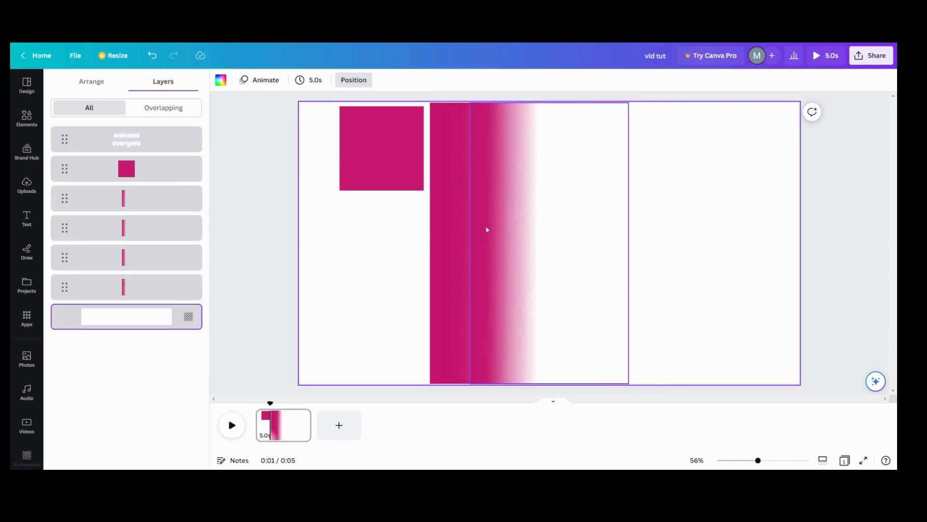
left_click(534, 226)
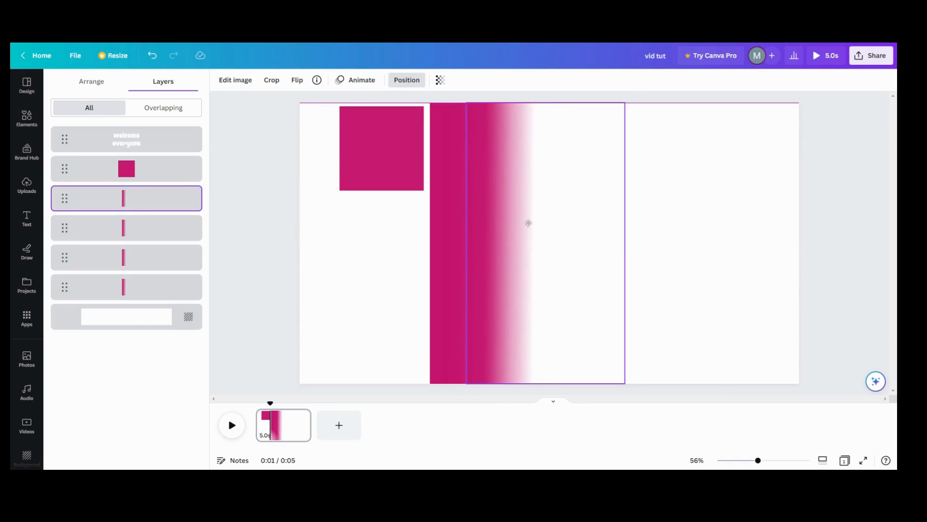
left_click(399, 271)
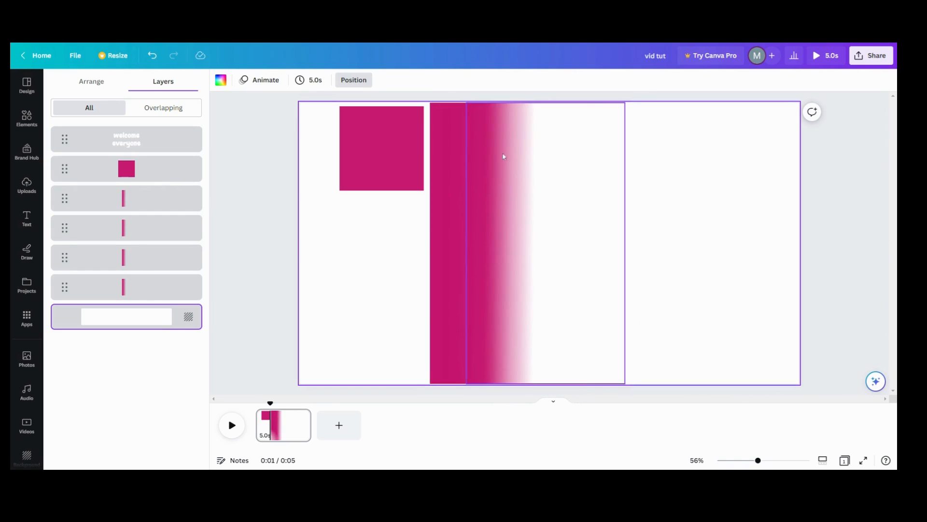
Place the magenta square against the gradient's left edge, stretch it to full page height and widen it leftward to about 379
left_click(391, 173)
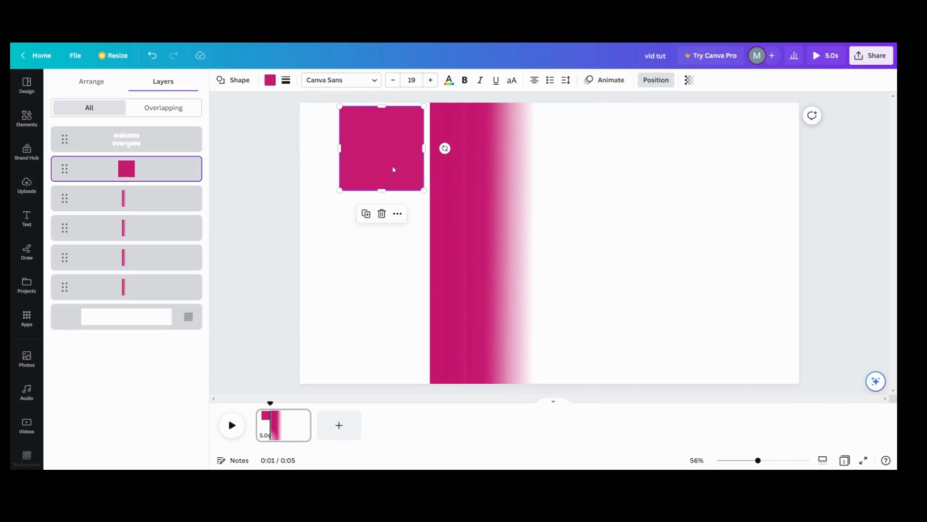
left_click_drag(390, 173, 373, 383)
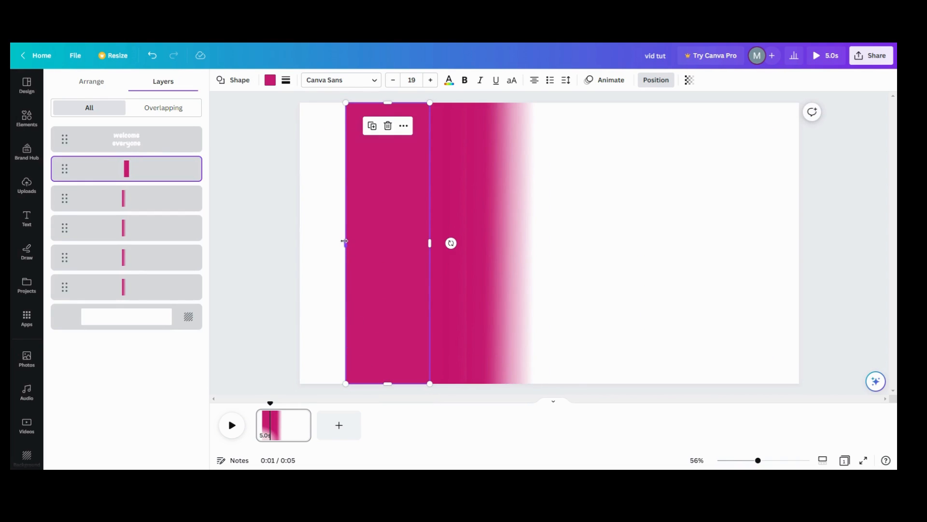
left_click_drag(345, 242, 332, 242)
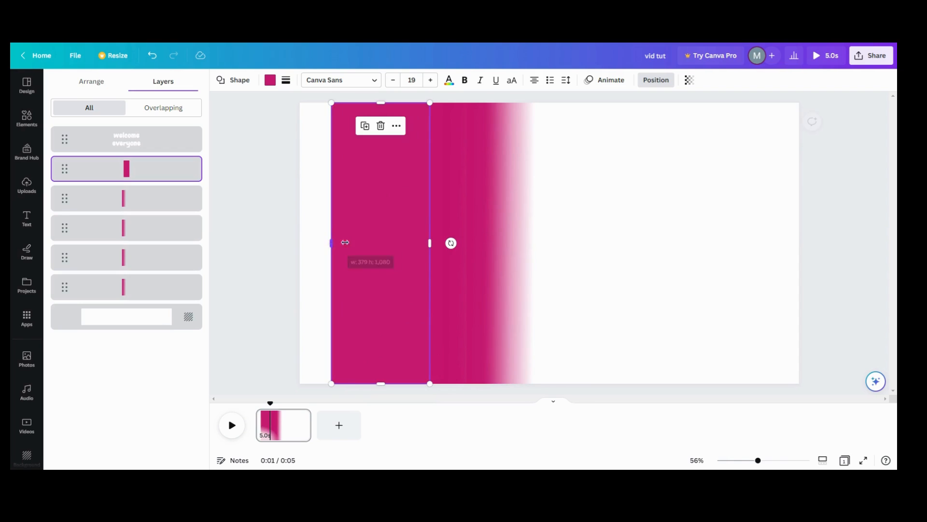
left_click(447, 269)
Nudge the magenta rectangle slightly right so it meets the gradient's left edge, and deselect it
left_click(414, 283)
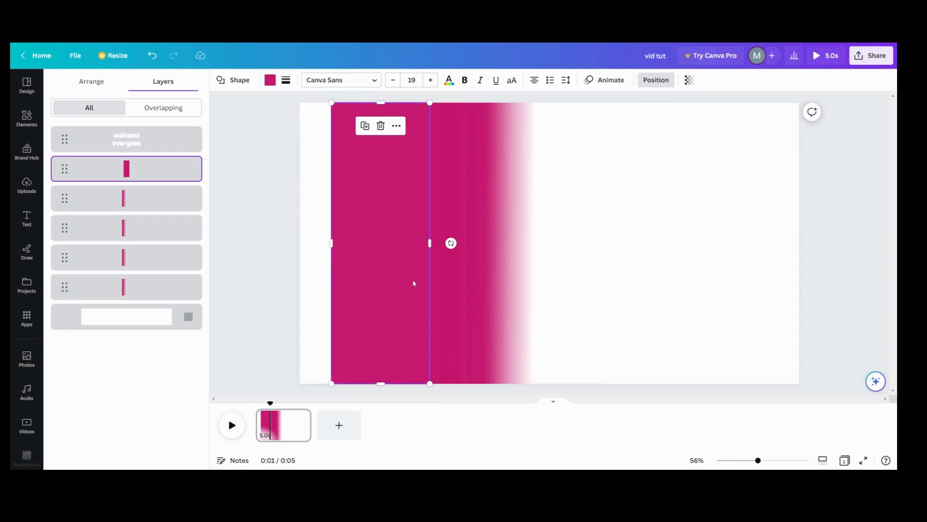
left_click_drag(413, 283, 414, 283)
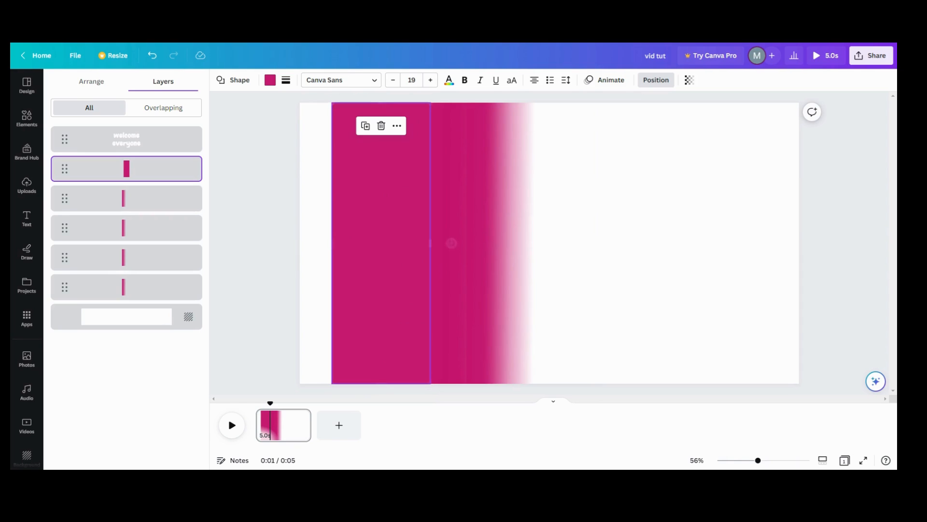
left_click(402, 304)
left_click(319, 375)
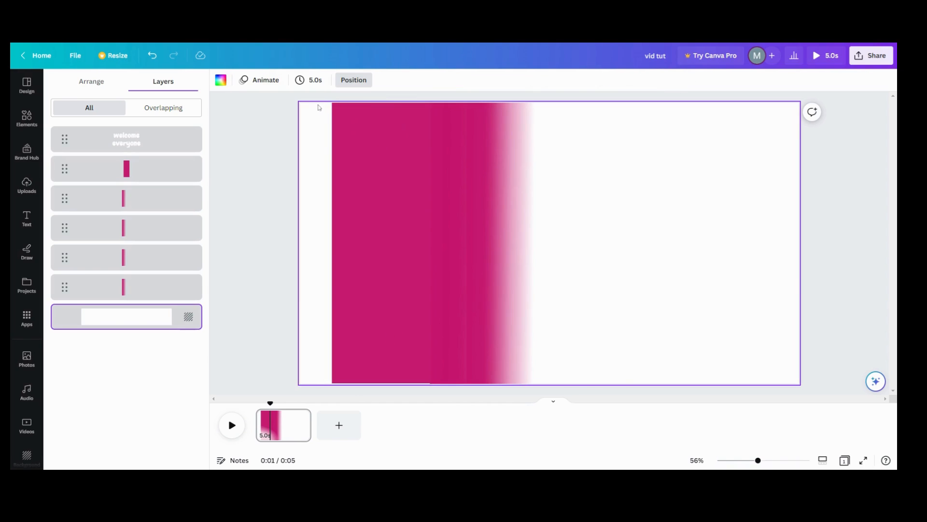
Move the white text box slightly down inside the page's upper corner, and group the magenta rectangle with the gradient copies
left_click(246, 164)
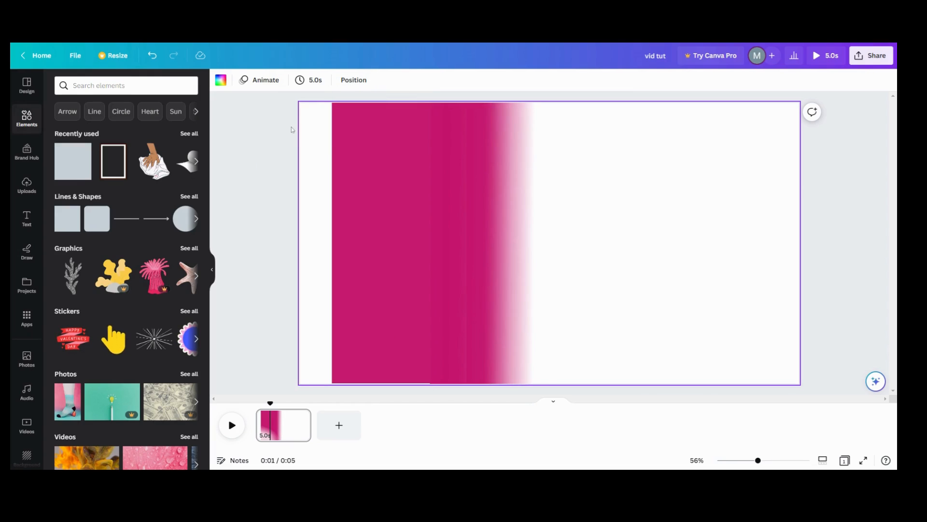
left_click_drag(329, 125, 578, 304)
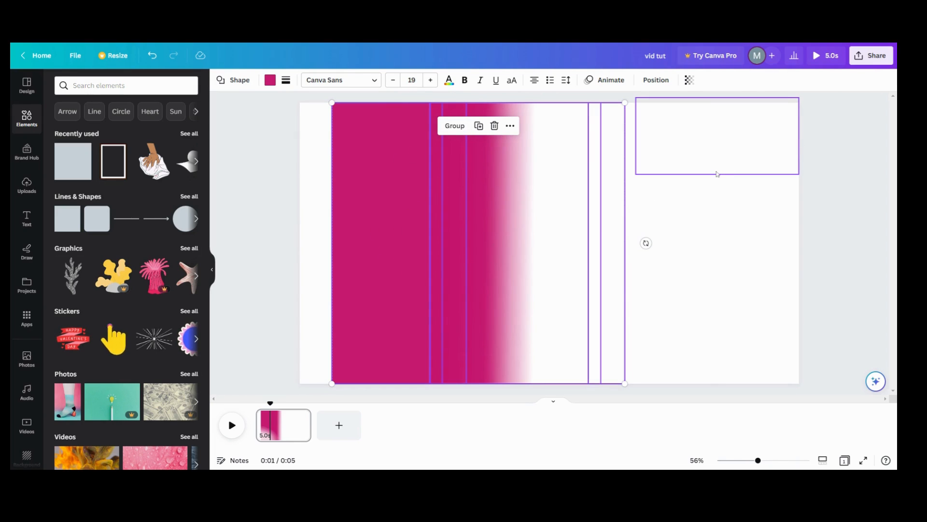
left_click(714, 166)
mouse_move(714, 168)
left_mouse_down()
mouse_move(698, 196)
mouse_move(584, 238)
mouse_move(396, 261)
mouse_move(710, 169)
left_mouse_up()
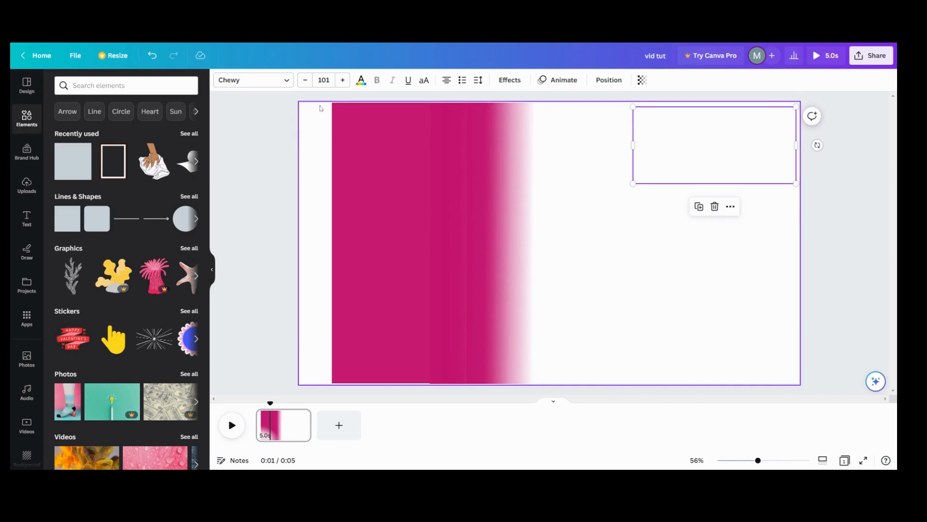
left_click_drag(320, 108, 527, 356)
left_click(459, 129)
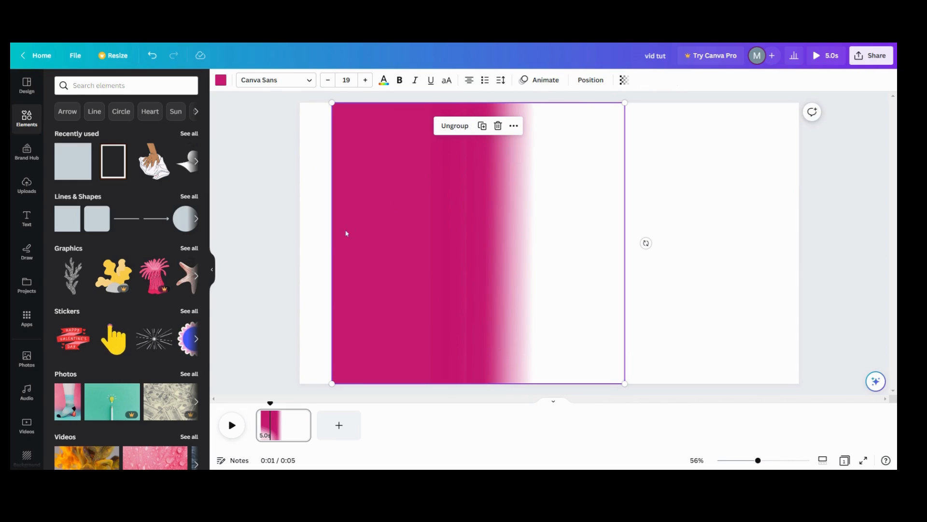
left_click(322, 247)
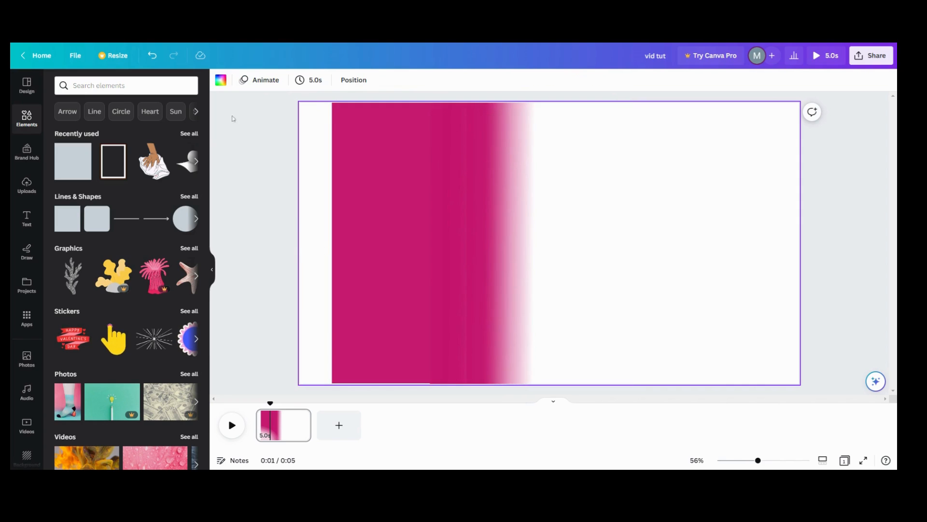
Try filling the page background with the document's magenta swatch, and undo the fill
left_click(222, 81)
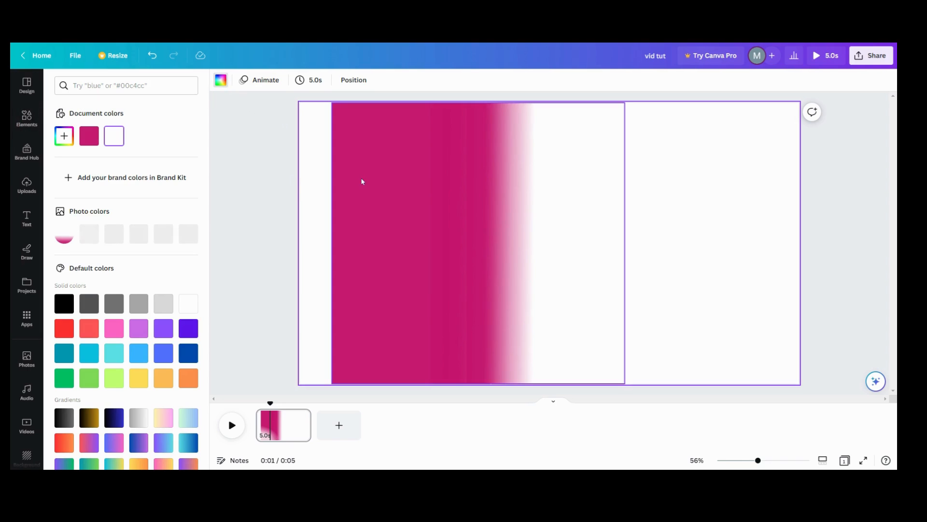
left_click(89, 136)
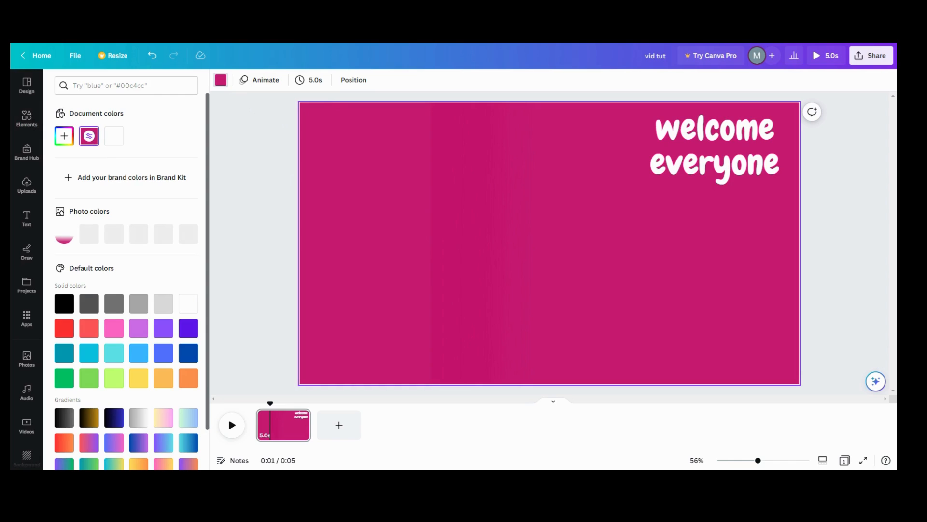
left_click(64, 137)
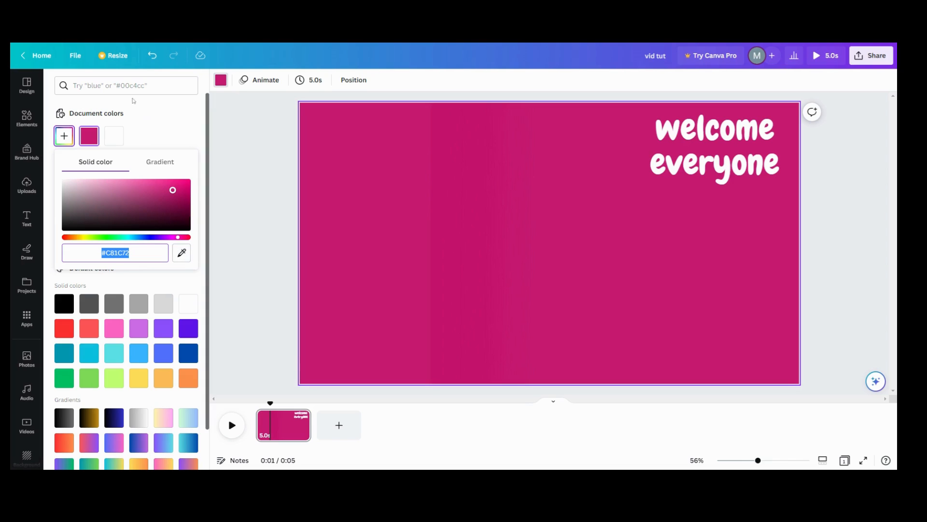
left_click(152, 55)
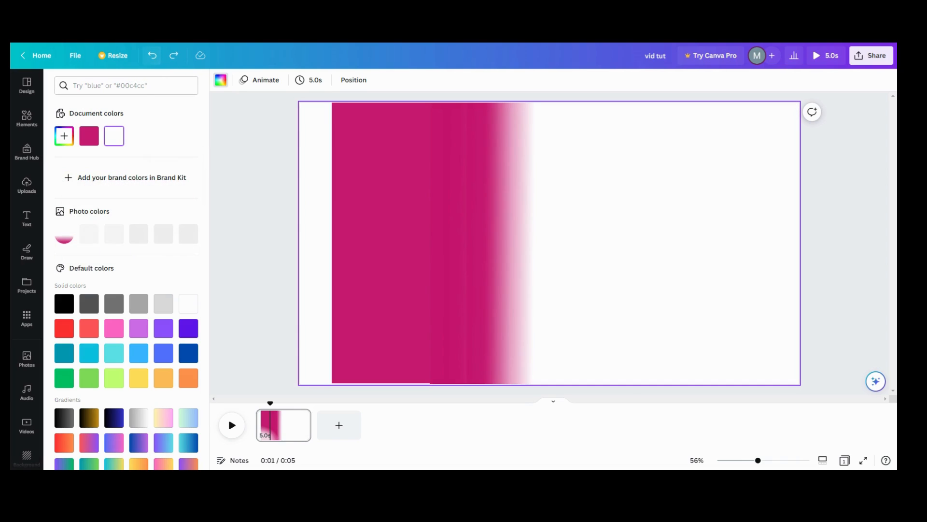
Set the page background to #C81C72 by sampling the magenta panel with the colour picker's eyedropper
left_click(65, 135)
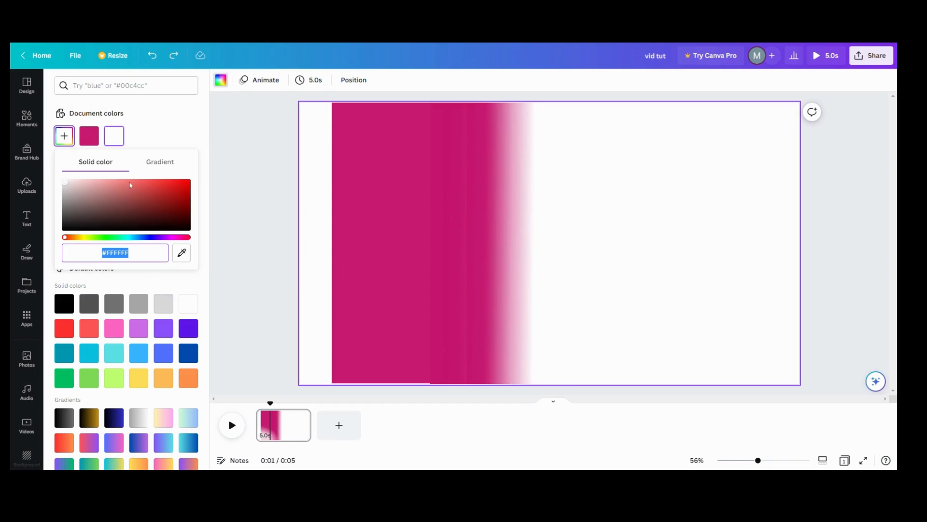
left_click(182, 253)
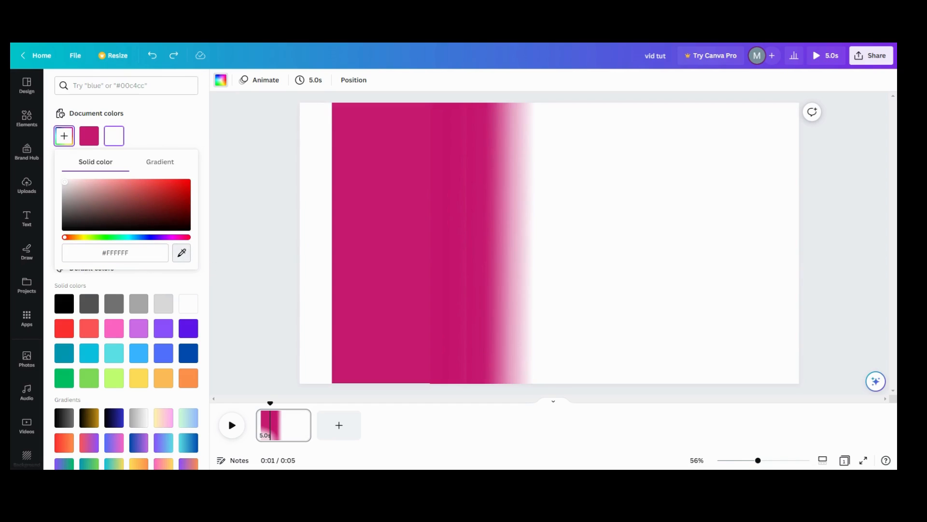
left_click(367, 169)
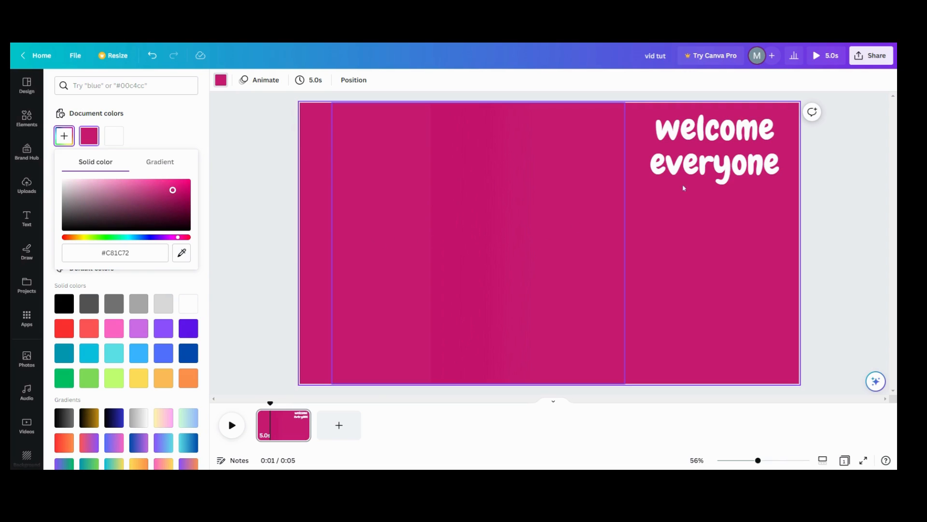
Move the "welcome everyone" text near the page's centre and send it to the back, behind the magenta panel group
left_click(712, 163)
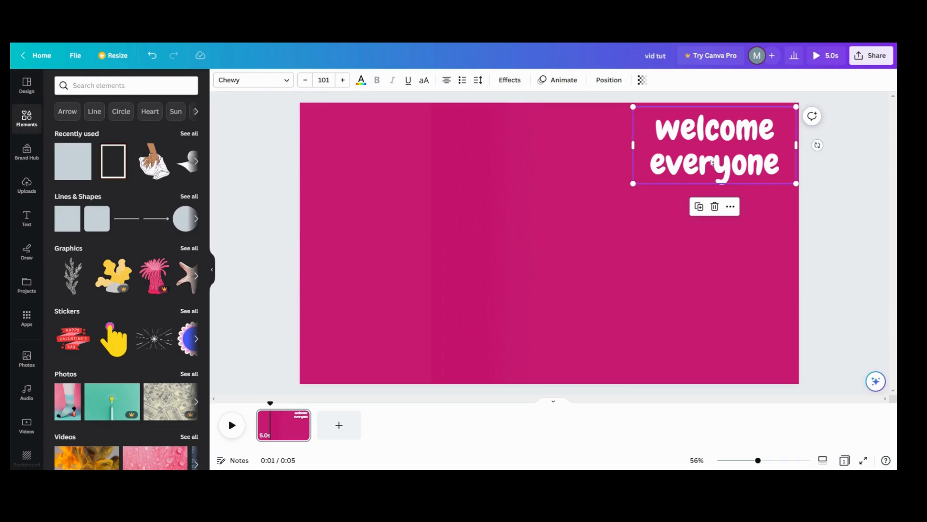
left_click_drag(712, 163, 533, 246)
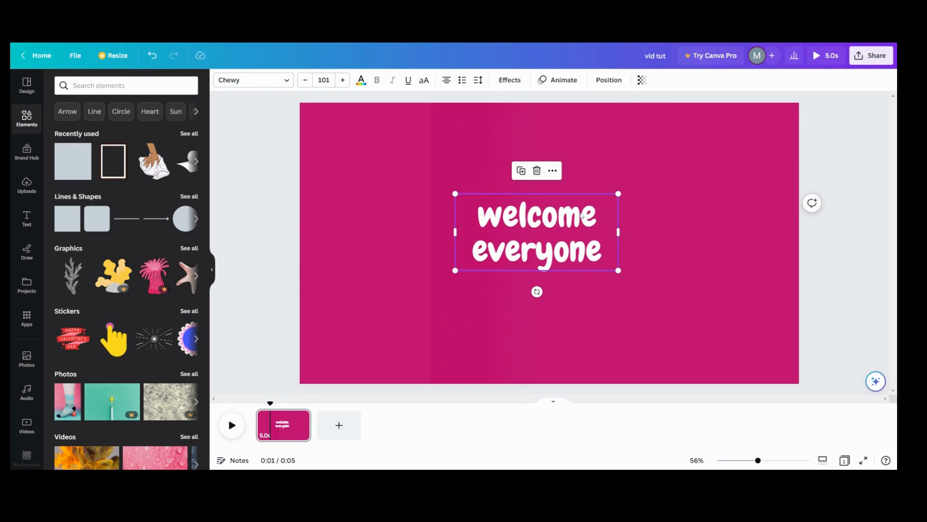
left_click(553, 172)
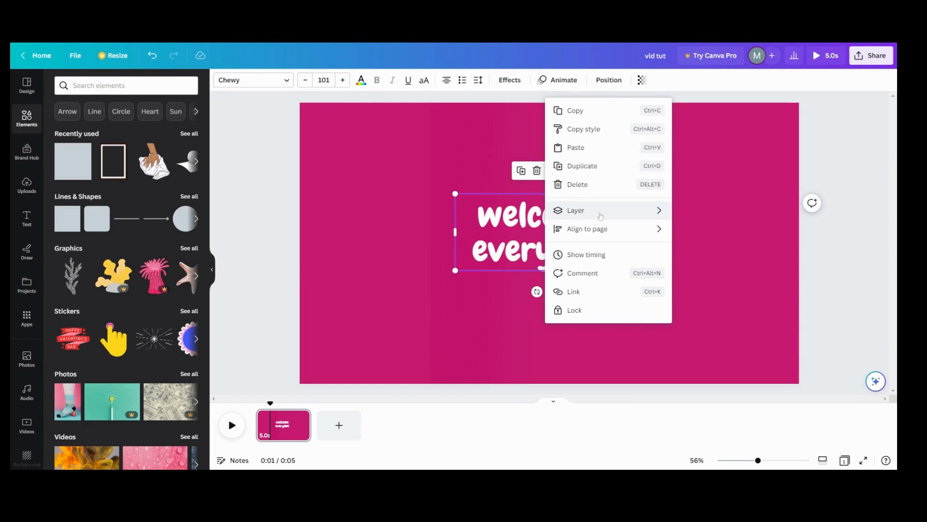
mouse_move(601, 216)
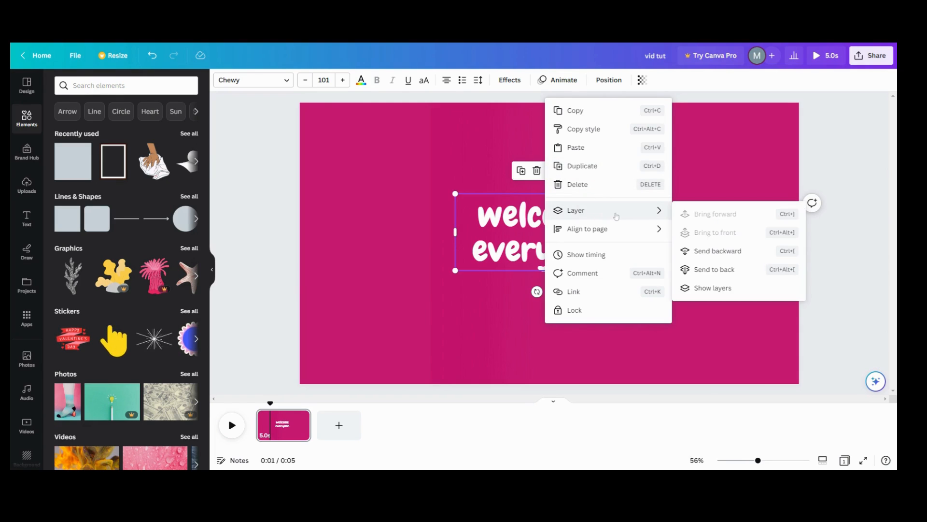
left_click(692, 265)
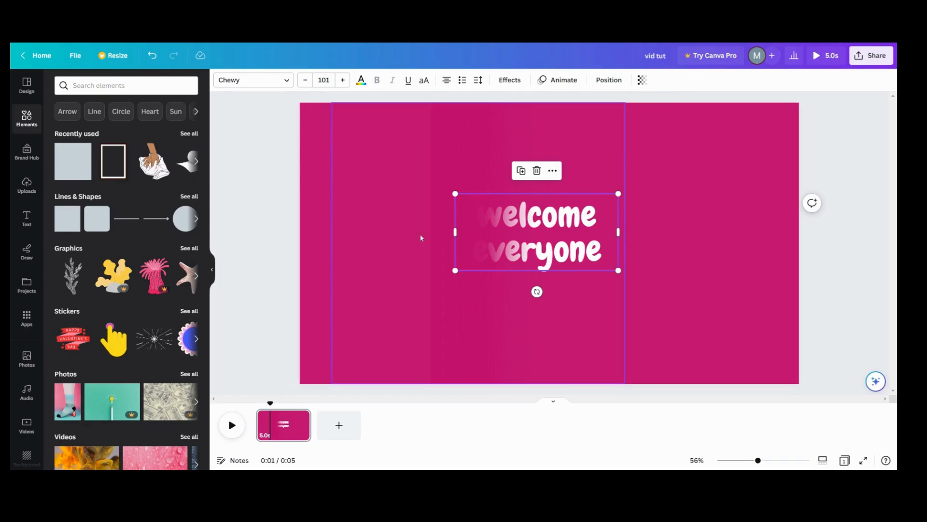
Move the magenta panel group left past the page edge to uncover the text, and select the whole group in the layers
left_click_drag(401, 238, 350, 237)
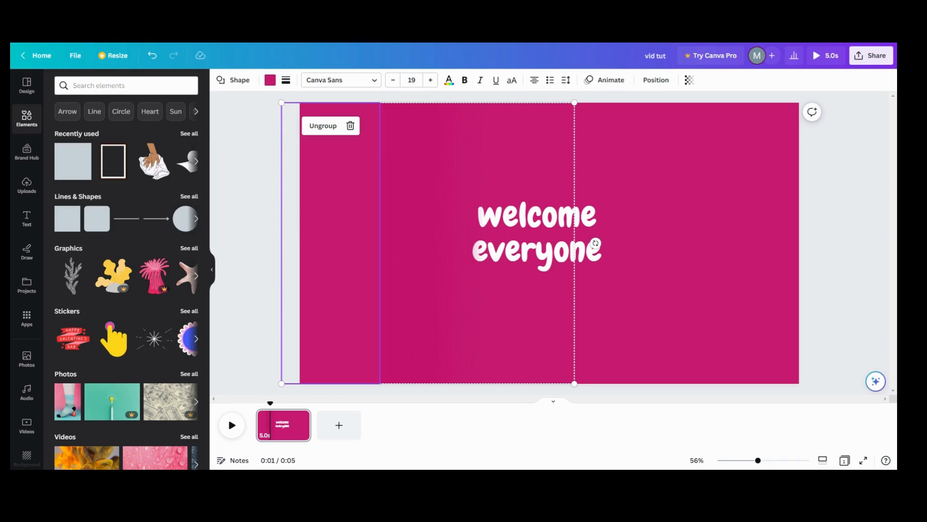
left_click(662, 85)
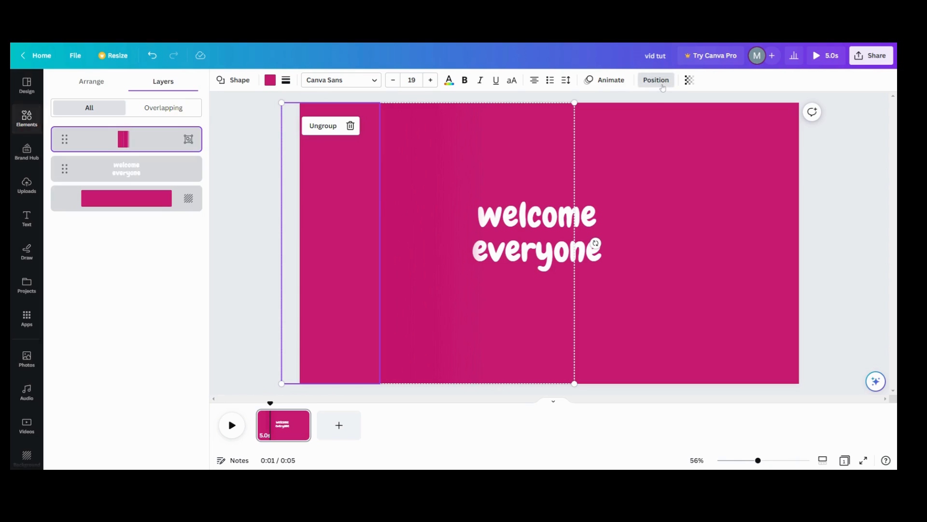
left_click(188, 142)
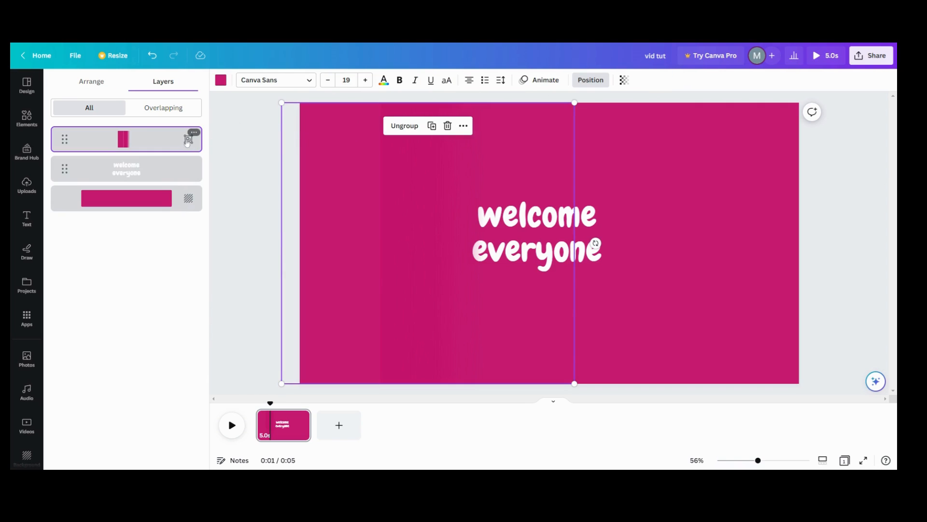
left_click(462, 126)
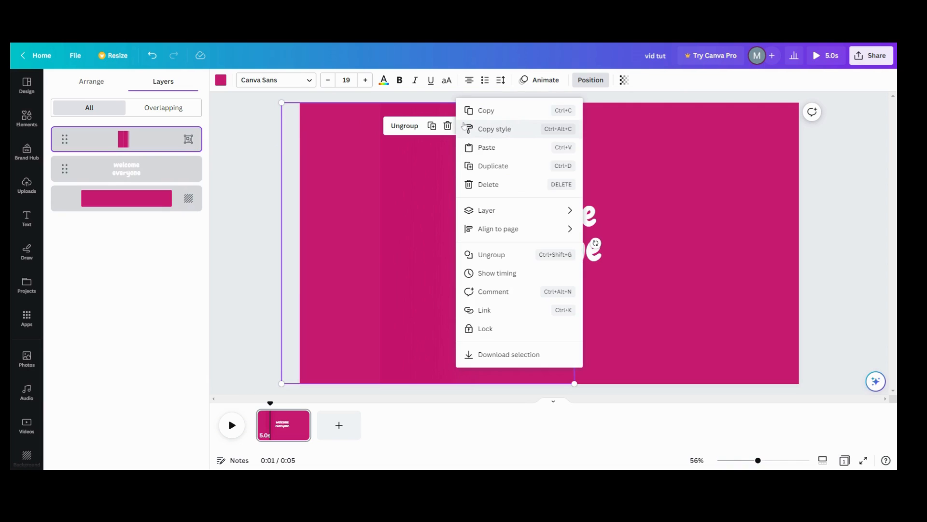
left_click(260, 146)
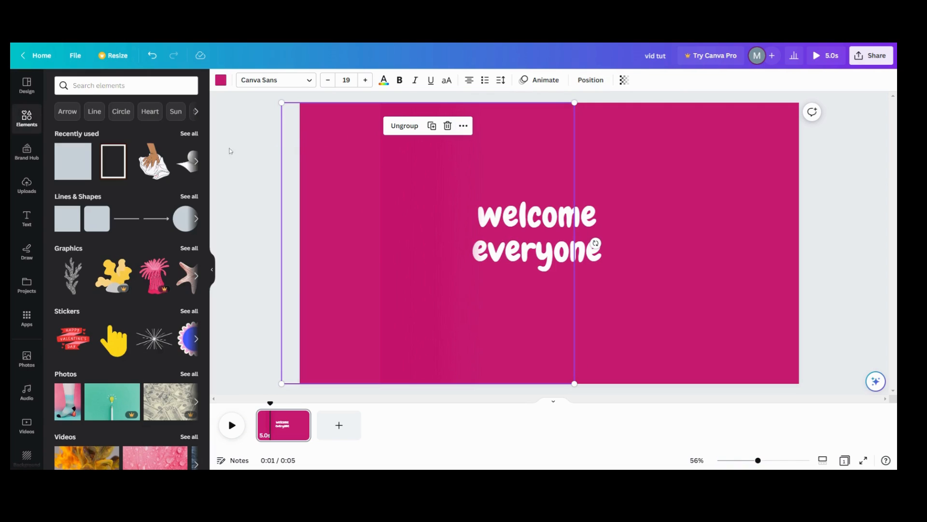
left_click(585, 81)
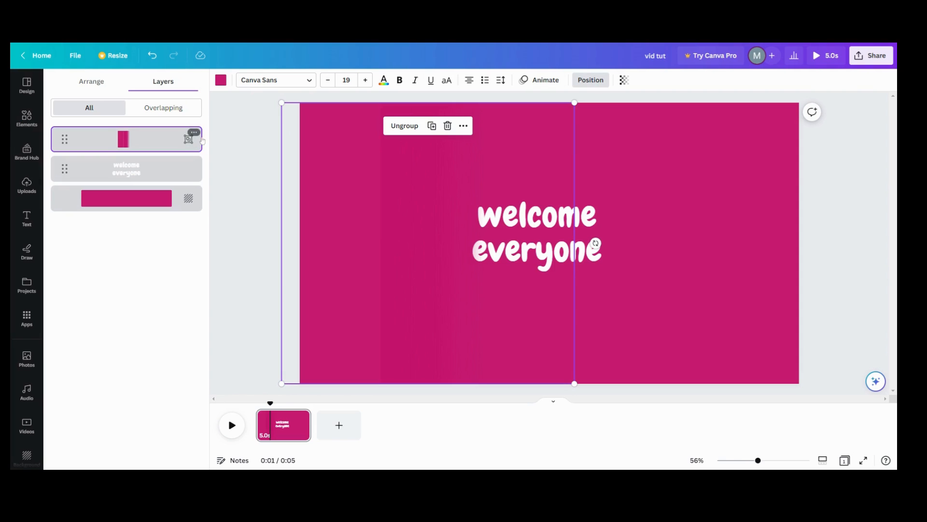
Create a custom animation moving the panel group straight rightward across the text, with Steady movement and a slightly raised speed
left_click(550, 82)
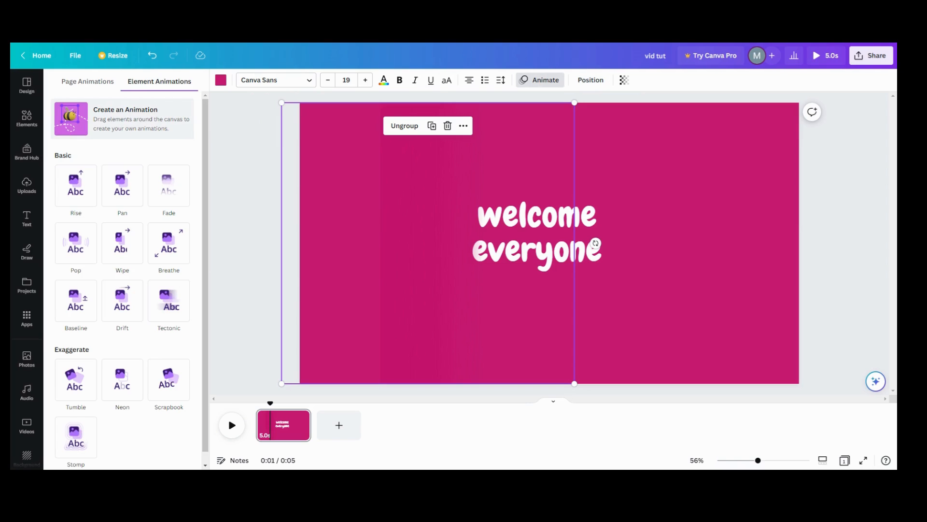
left_click(135, 129)
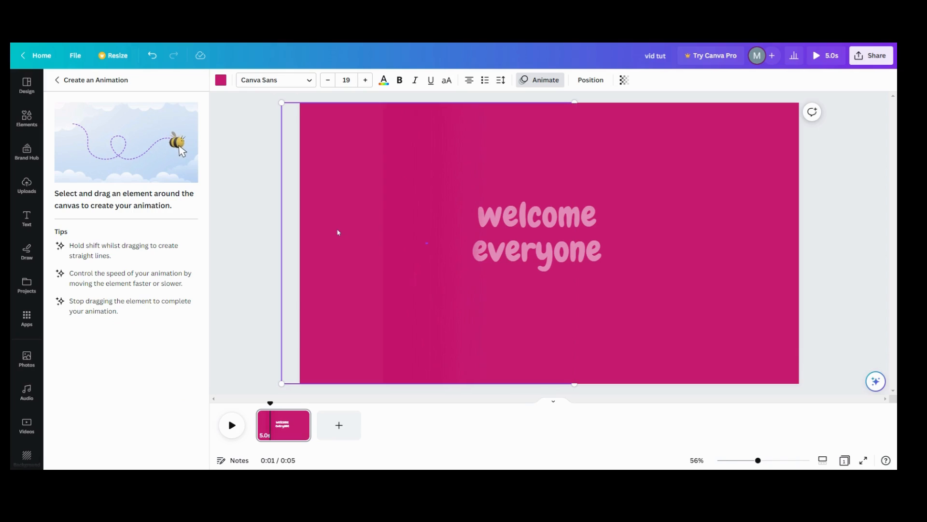
left_click_drag(338, 233, 526, 238)
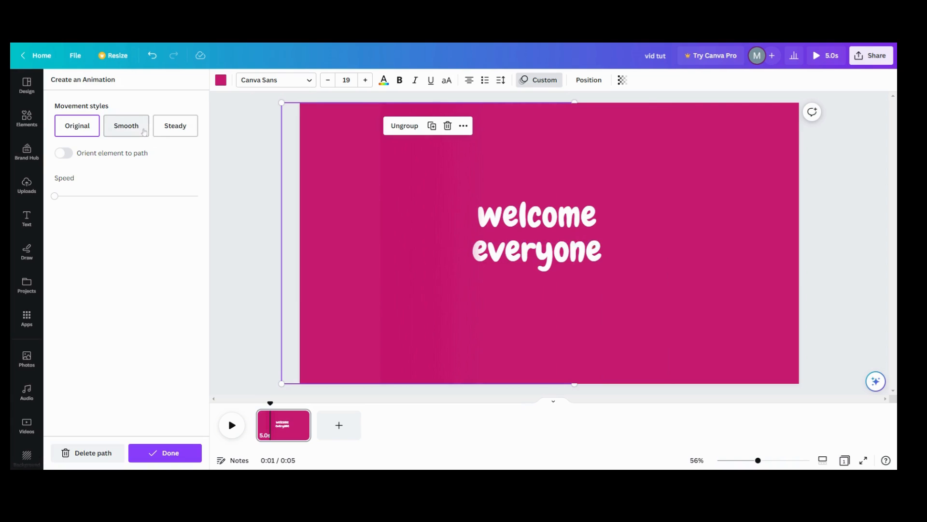
left_click(175, 127)
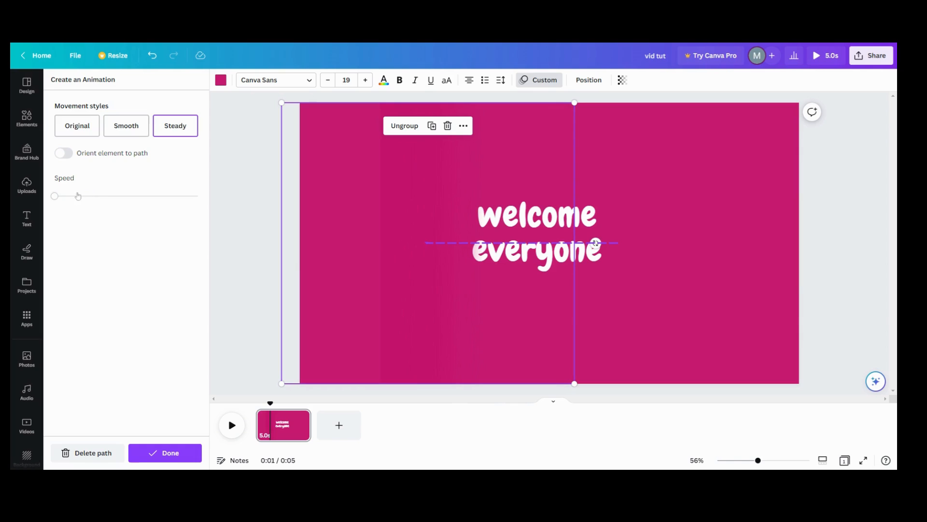
left_click_drag(57, 201, 93, 202)
left_click(189, 448)
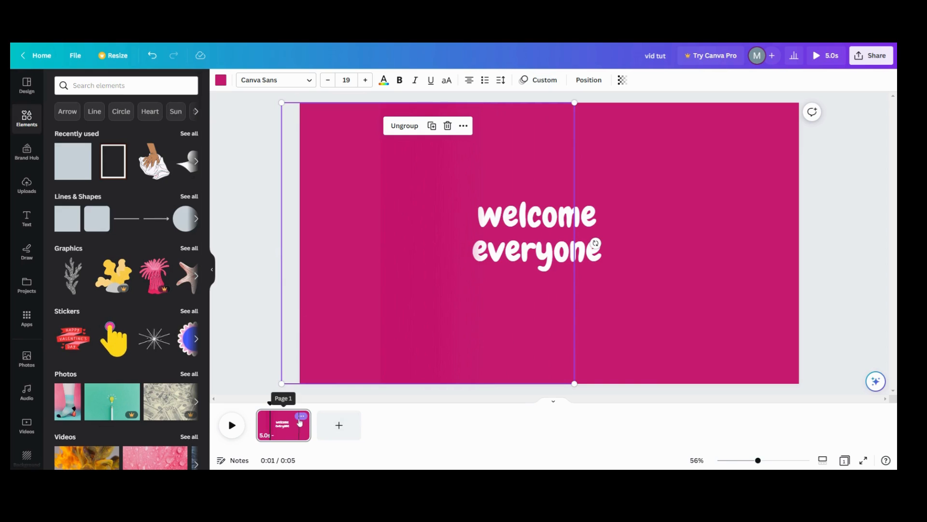
On a duplicate of the page, rotate the panel group 180° and move it slightly past the page's right edge
left_click(301, 417)
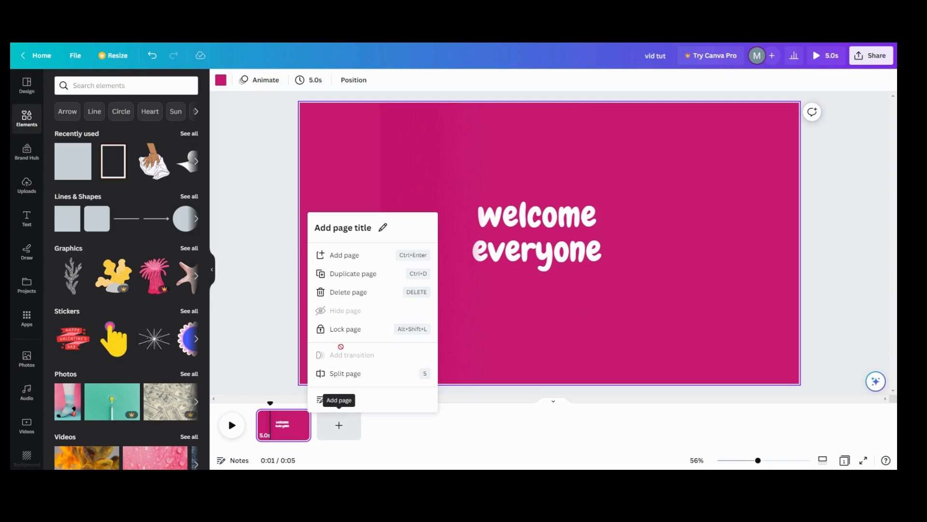
left_click(353, 274)
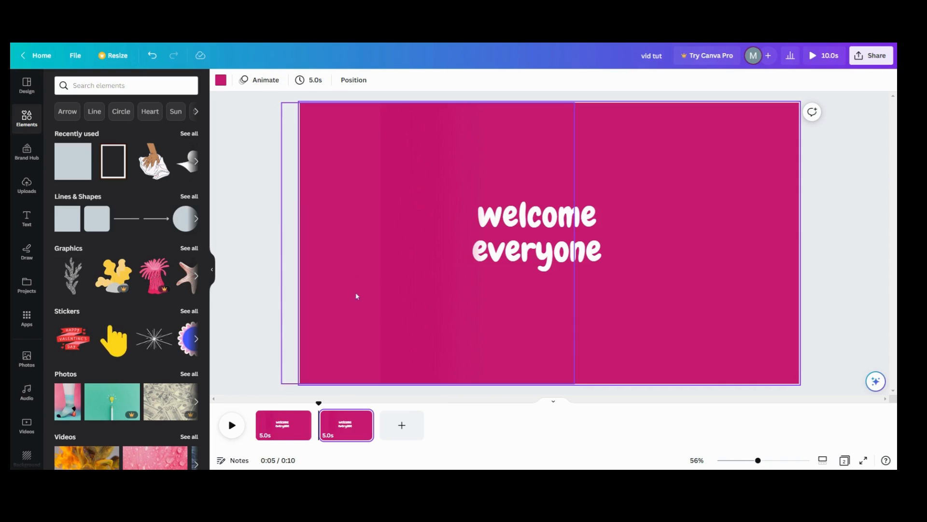
left_click(340, 343)
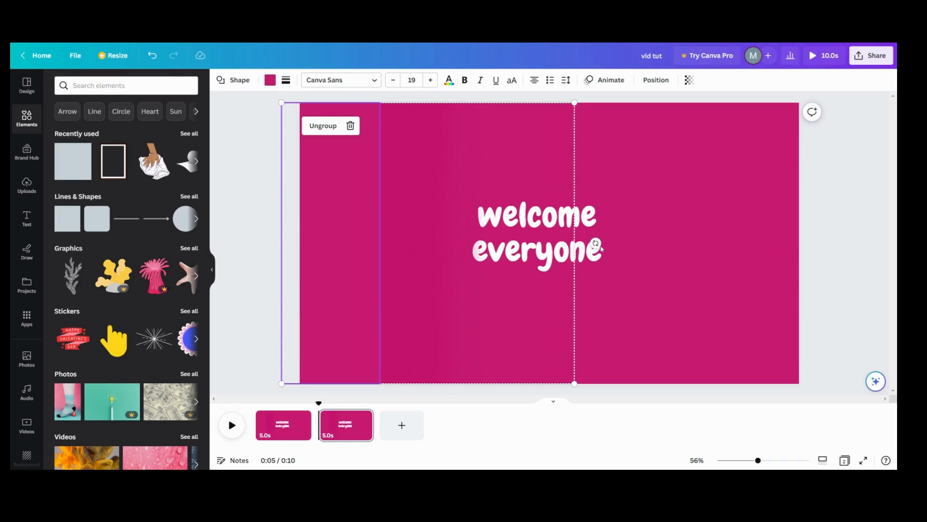
left_click_drag(598, 244, 360, 188)
left_click_drag(529, 284, 761, 278)
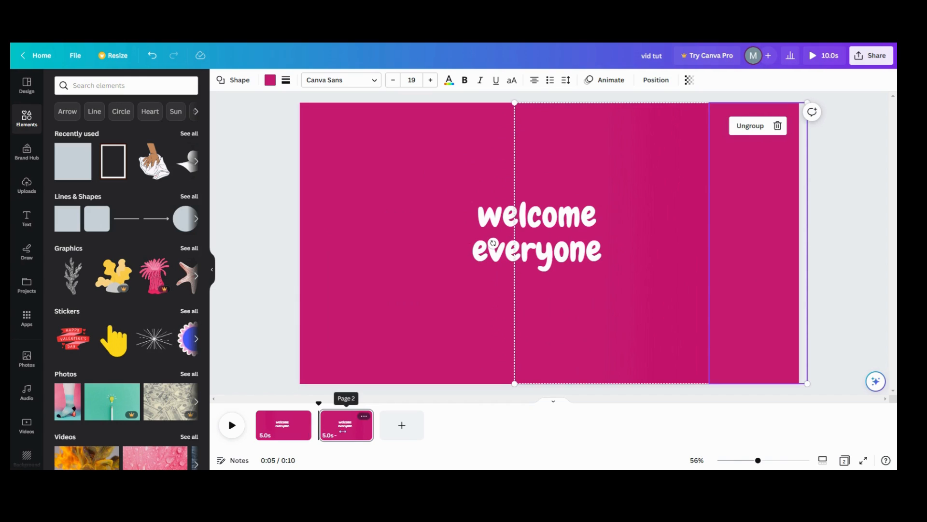
Play back the second page to check the panel's movement, and select the panel group
left_click(316, 429)
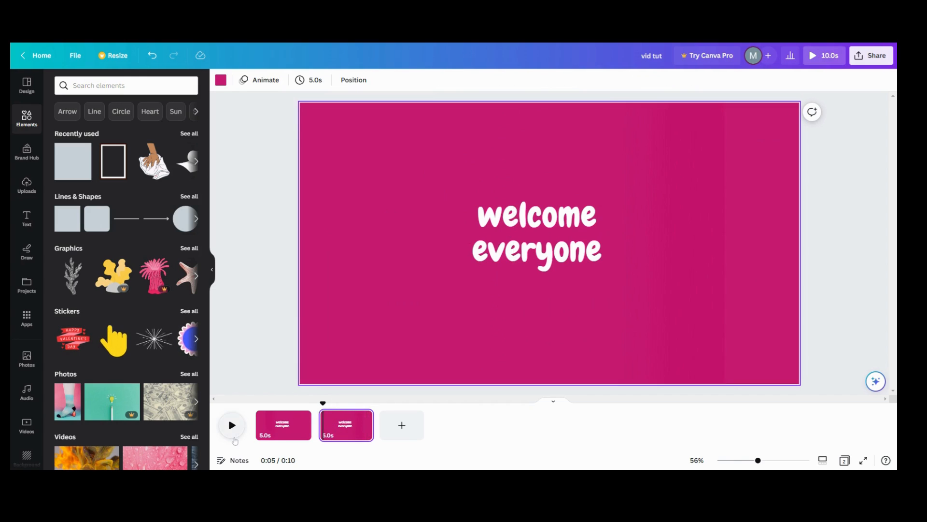
left_click(233, 427)
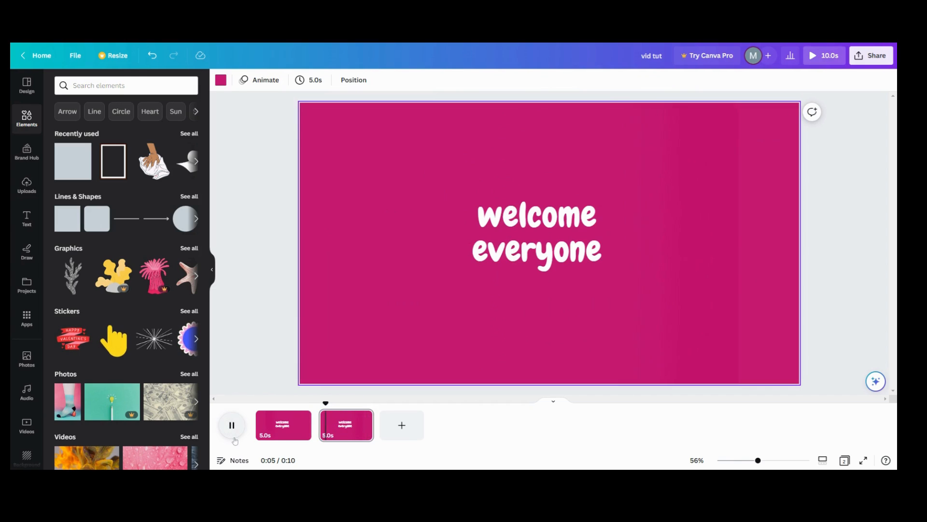
left_click(334, 415)
left_click(747, 276)
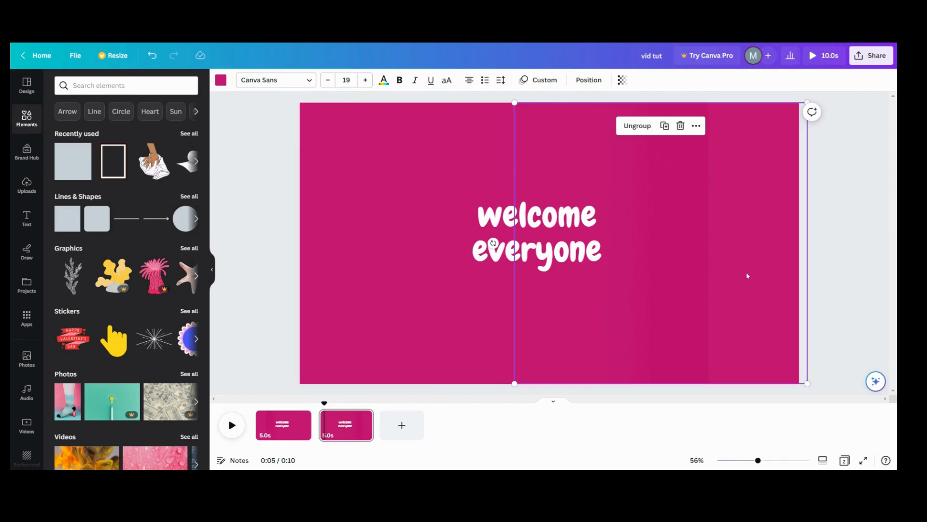
Delete the panel group's existing animation path on the second page and nudge the group slightly left
left_click(538, 79)
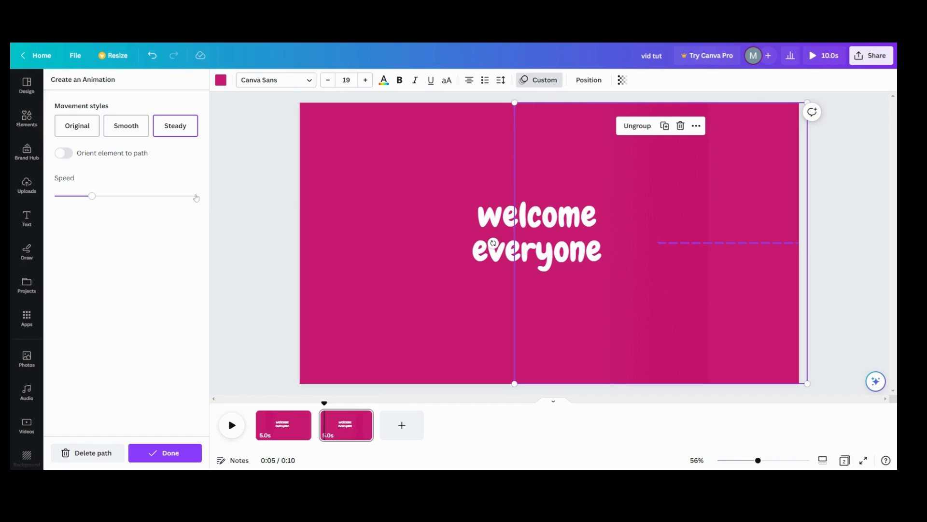
left_click(108, 451)
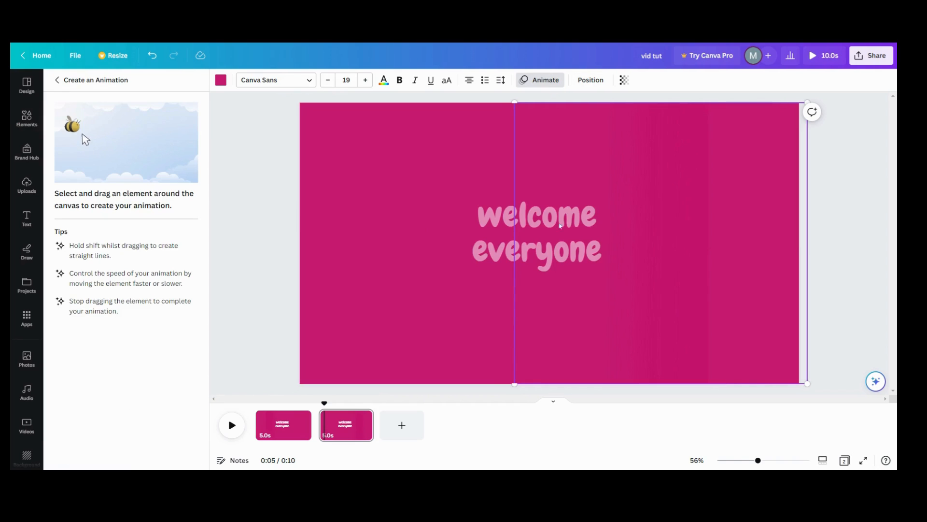
left_click(590, 80)
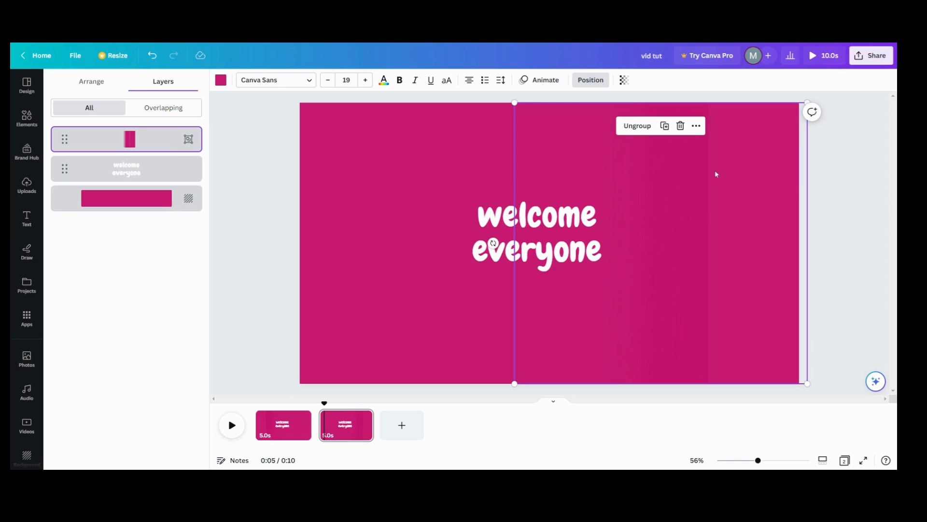
left_click(540, 80)
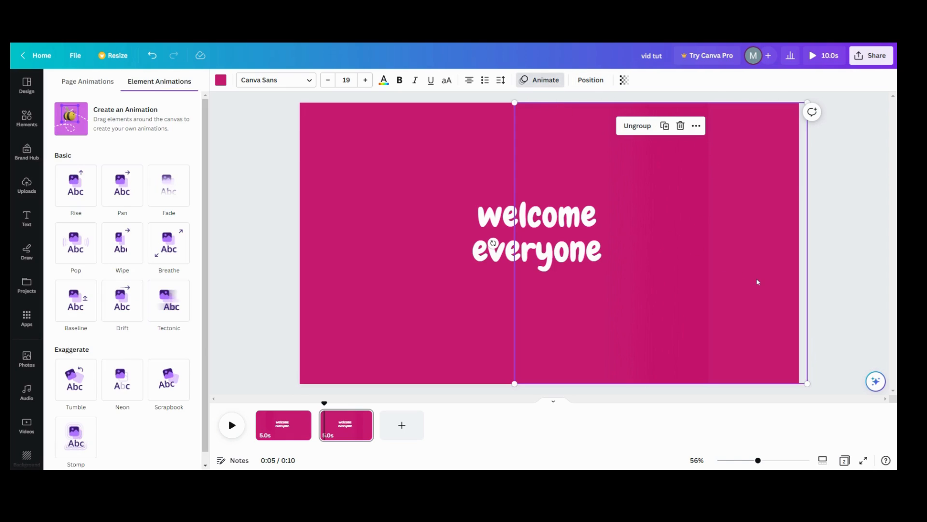
left_click_drag(758, 280, 726, 303)
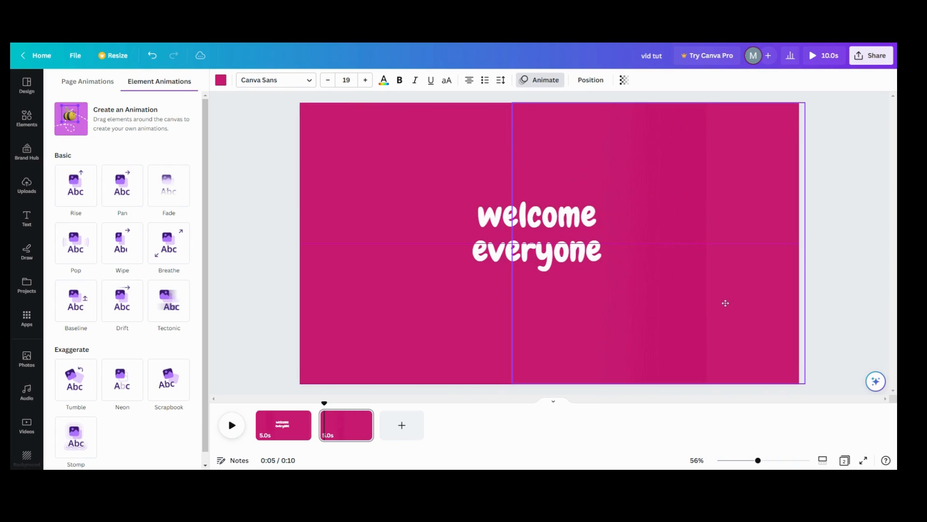
Create a custom animation that moves the panel group straight left across the text, with the Original movement style
left_click(144, 129)
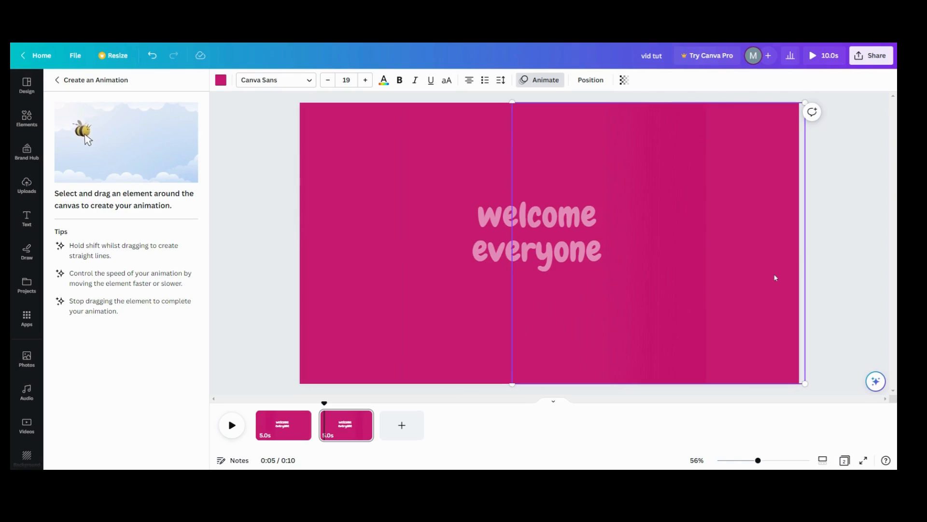
left_click_drag(774, 277, 590, 294)
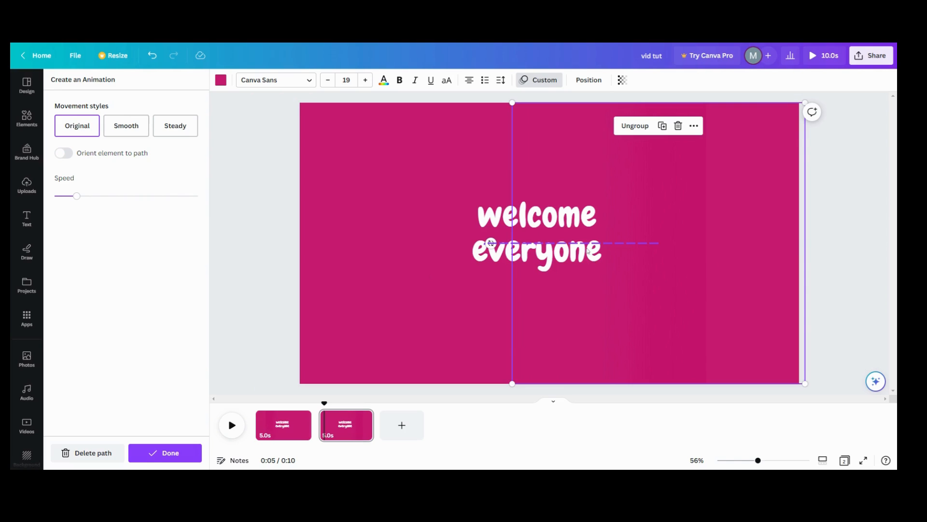
left_click(540, 260)
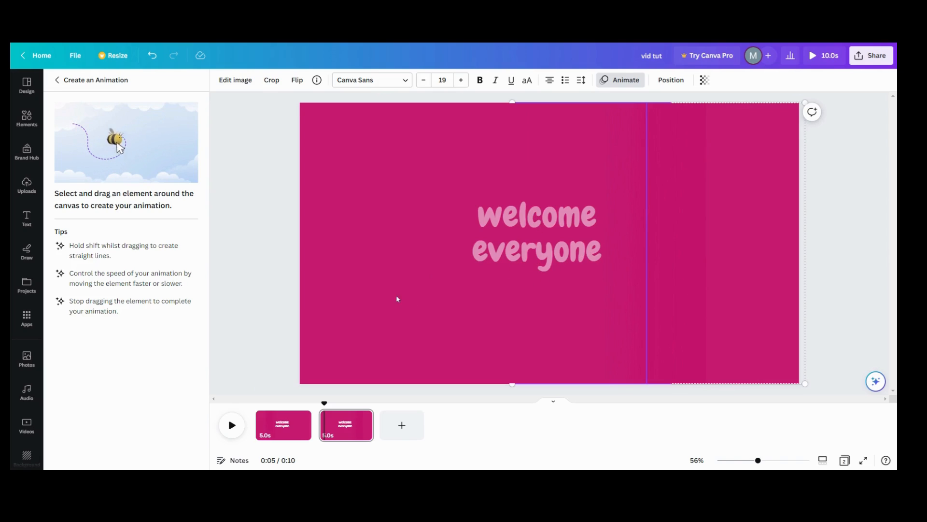
left_click(679, 292)
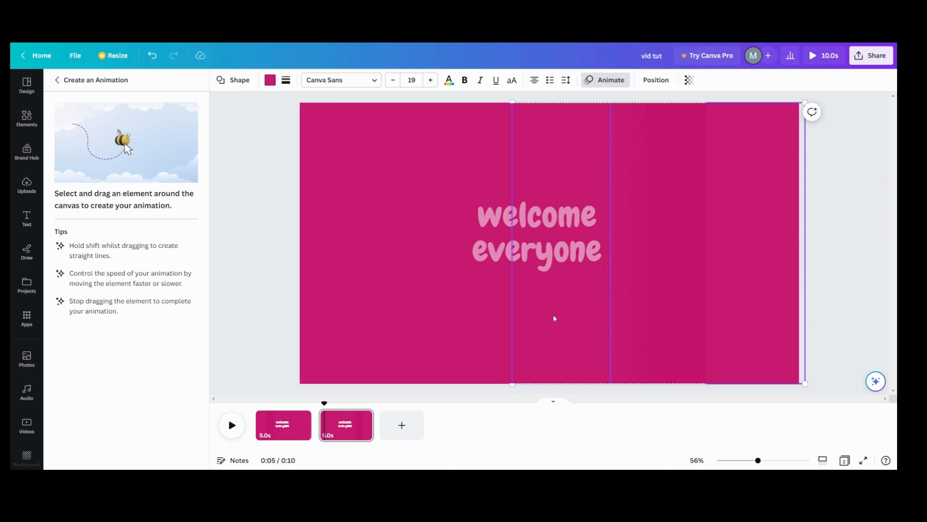
mouse_move(554, 317)
left_mouse_down()
mouse_move(547, 329)
mouse_move(581, 311)
left_mouse_up()
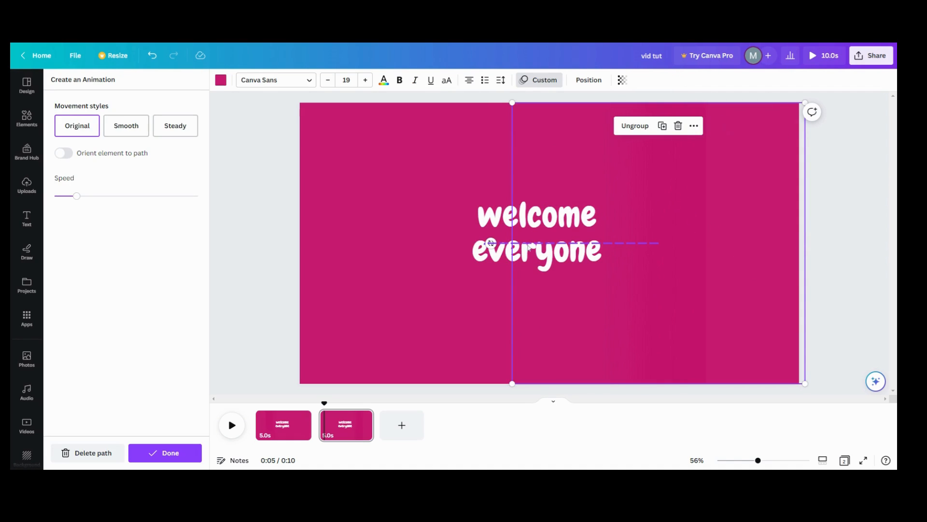
Move the "welcome everyone" text down to the page's bottom edge and insert a blank line above "welcome"
left_click(491, 264)
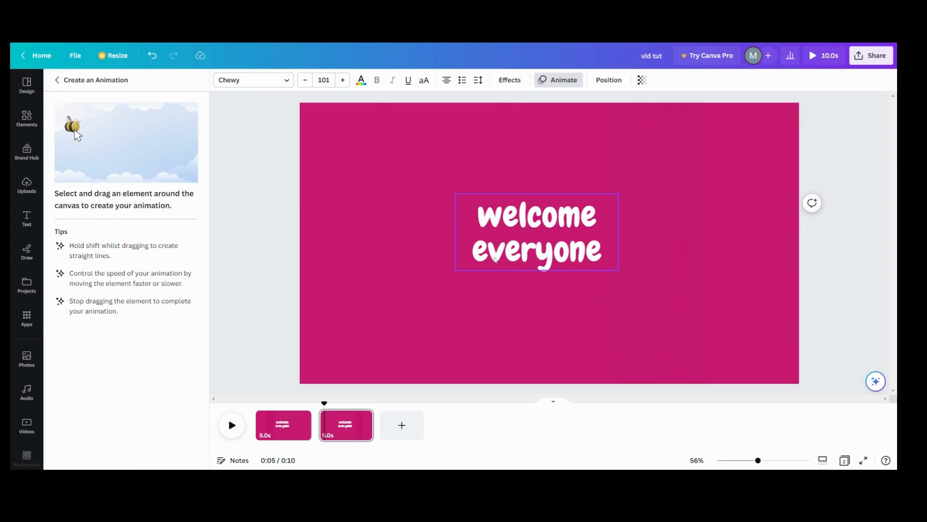
left_click(567, 84)
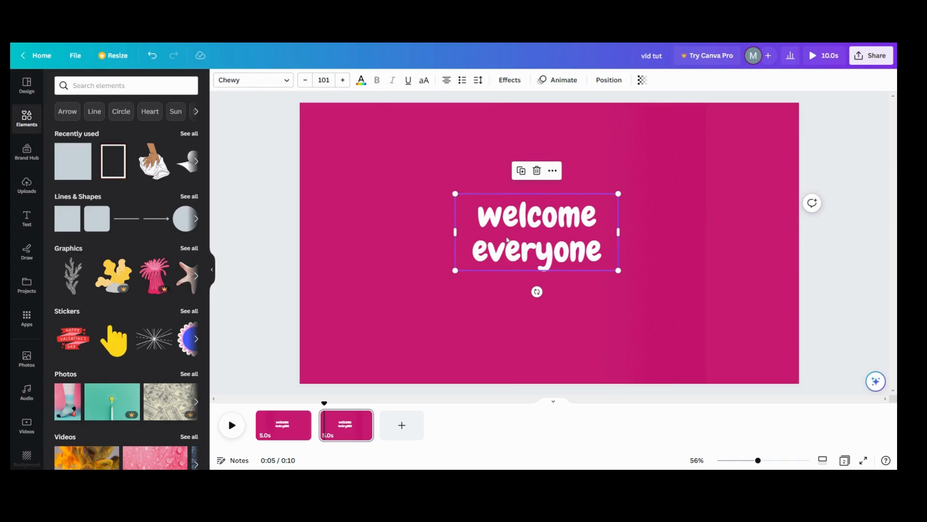
left_click_drag(507, 239, 513, 384)
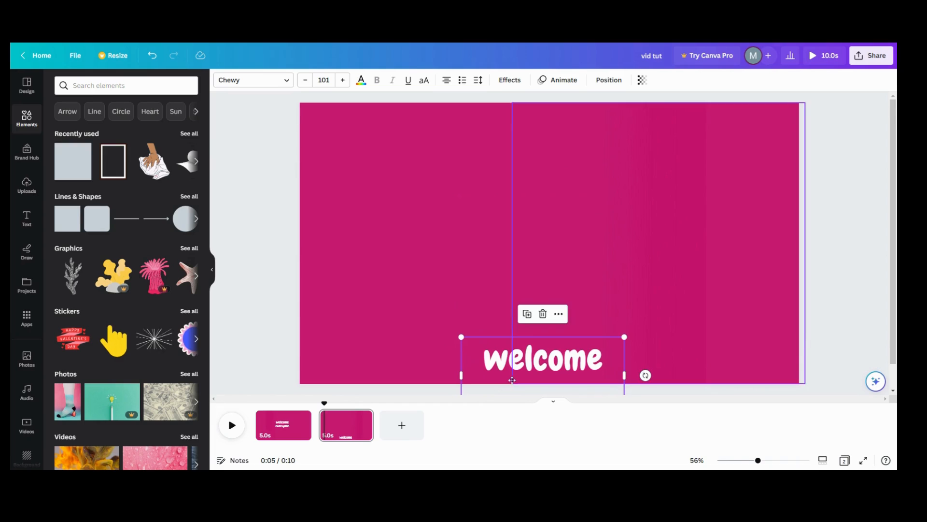
left_click(488, 356)
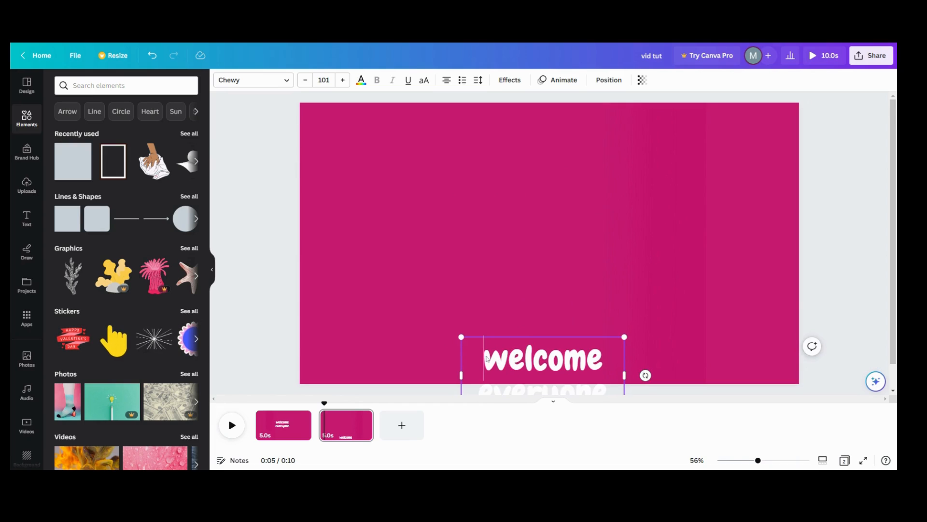
key("Return")
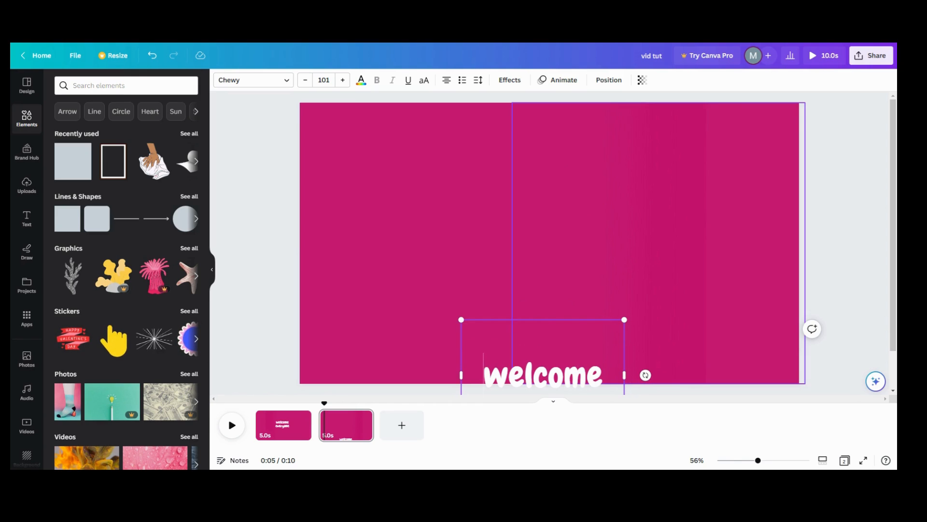
Select the text box and move it further down until its wording lies below the page's bottom edge
left_click(542, 277)
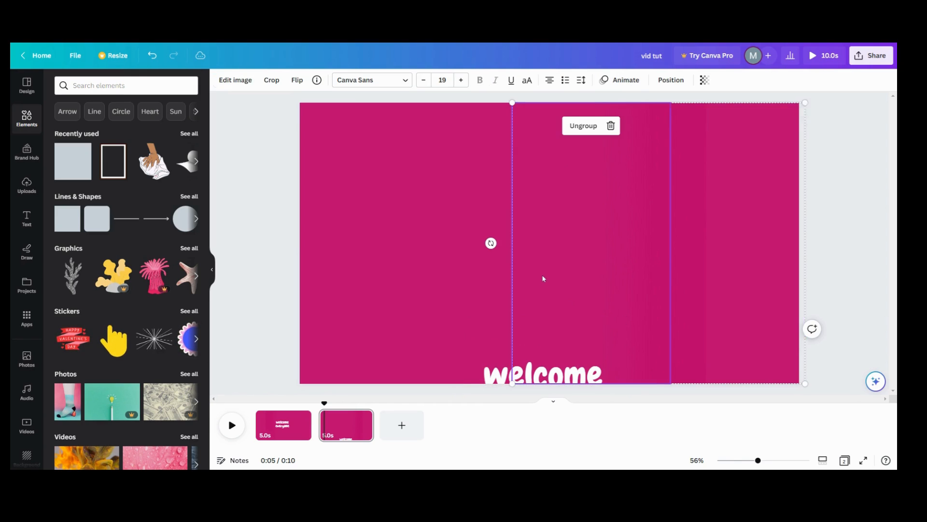
left_click(510, 373)
left_click(524, 341)
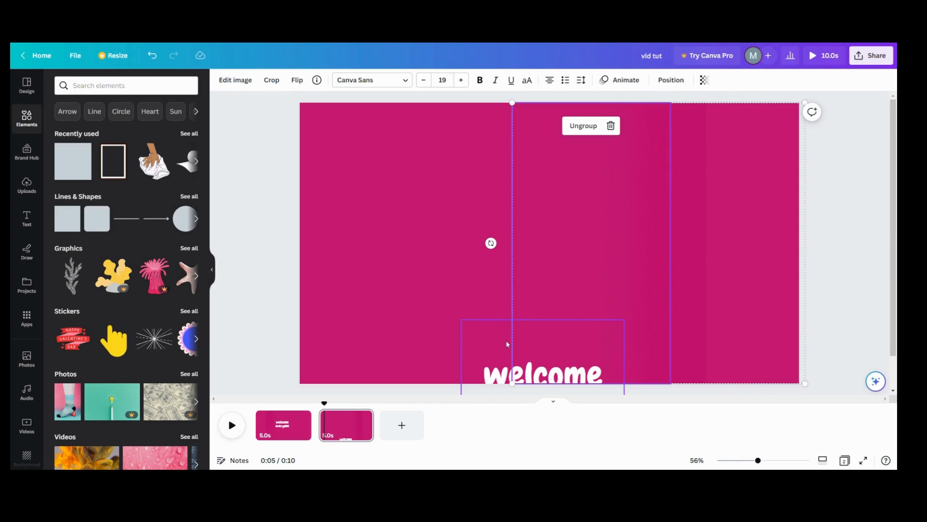
left_click(498, 364)
left_click(609, 80)
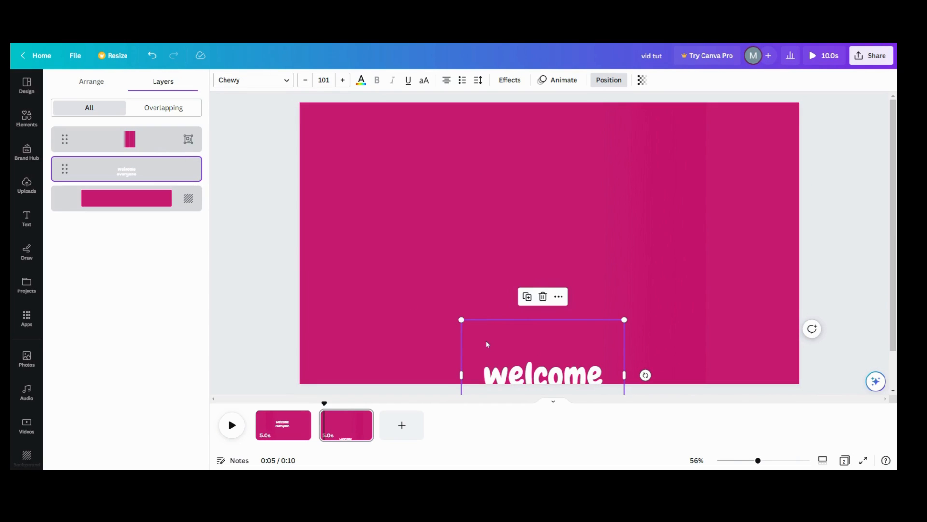
left_click_drag(486, 344, 484, 368)
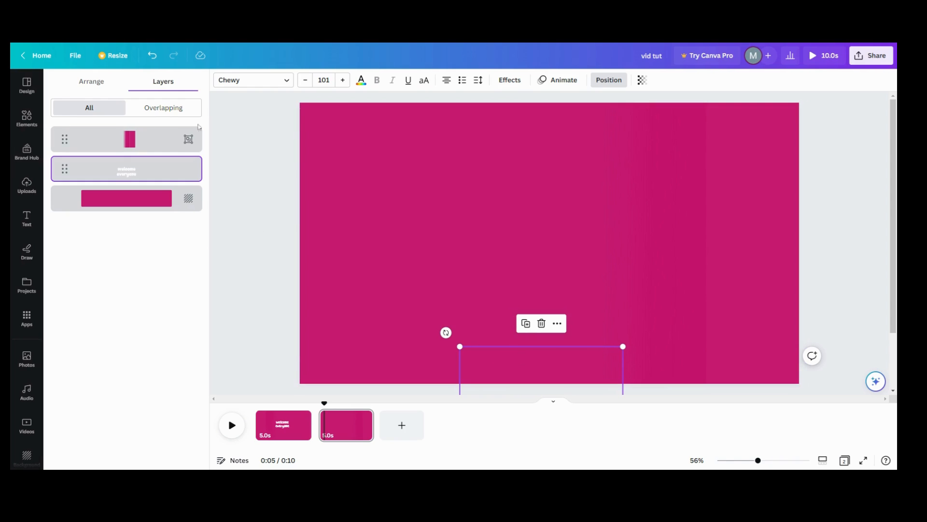
Create a custom animation moving the text upward past the page's top edge, with Steady movement and a slightly raised speed
left_click(559, 80)
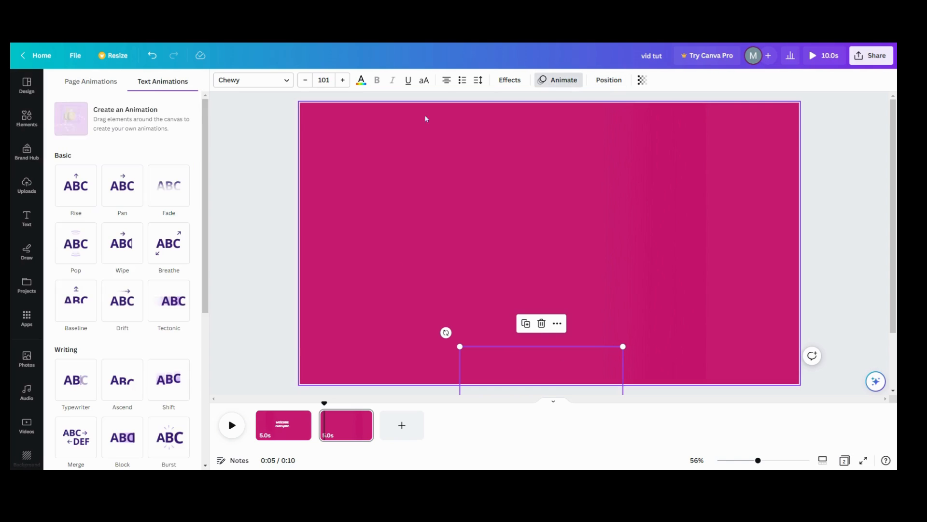
left_click(168, 123)
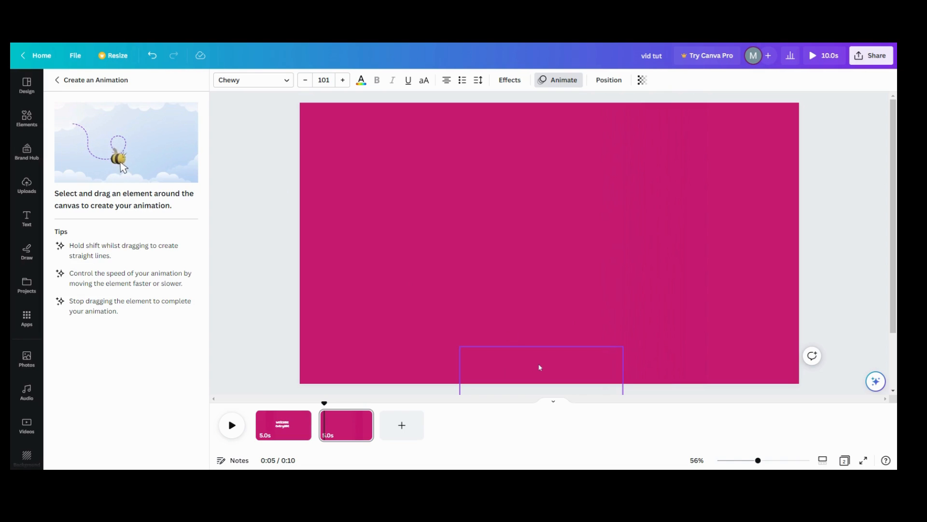
mouse_move(540, 367)
left_mouse_down()
mouse_move(558, 184)
mouse_move(535, 129)
mouse_move(535, 16)
left_mouse_up()
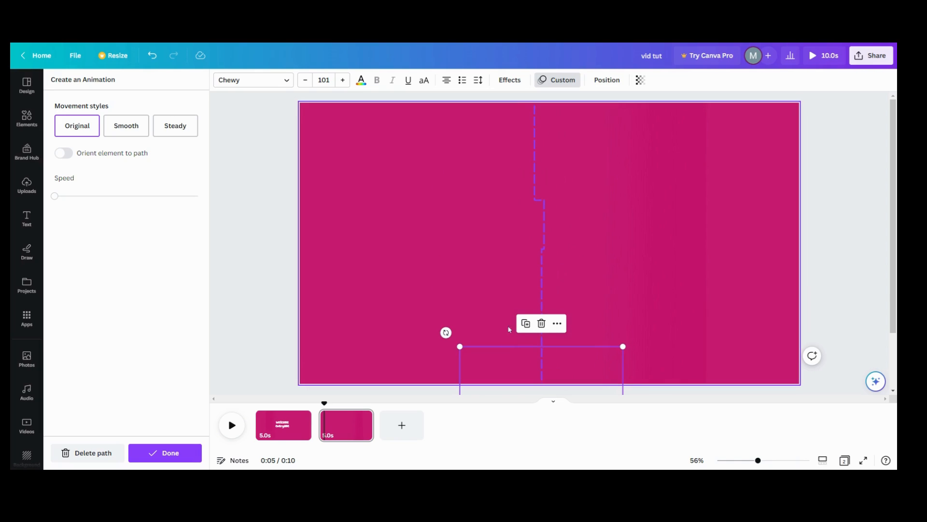
left_click(186, 134)
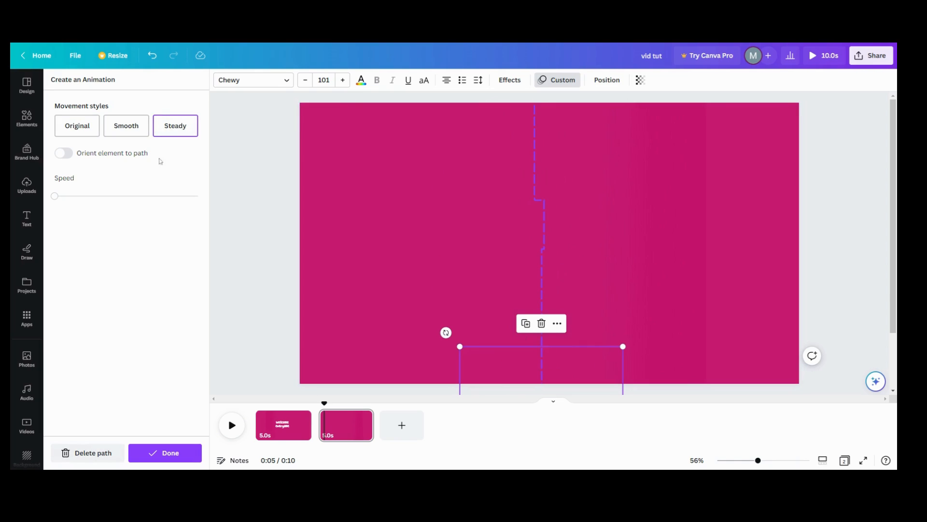
left_click_drag(55, 197, 91, 196)
left_click(162, 452)
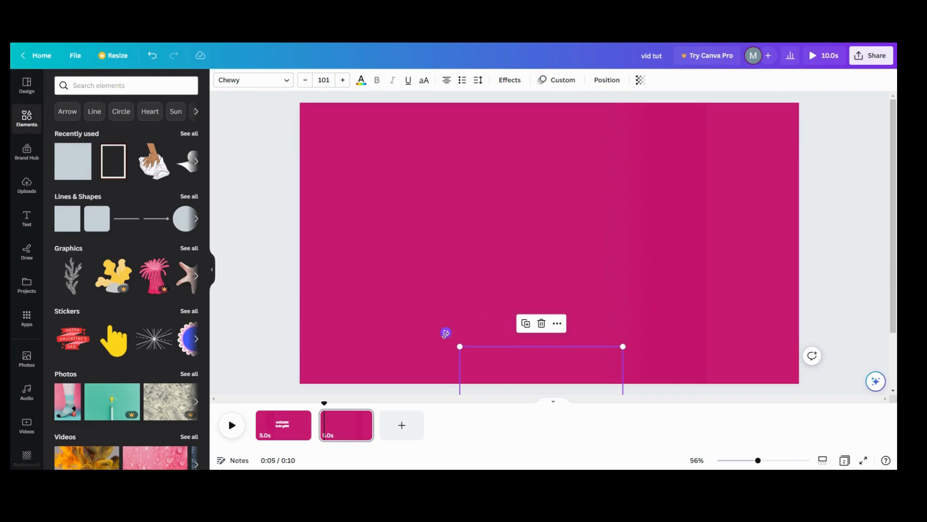
Rotate the panel group a quarter turn so its solid part is uppermost, and move it left over the text's upward path
left_click_drag(446, 349, 483, 362)
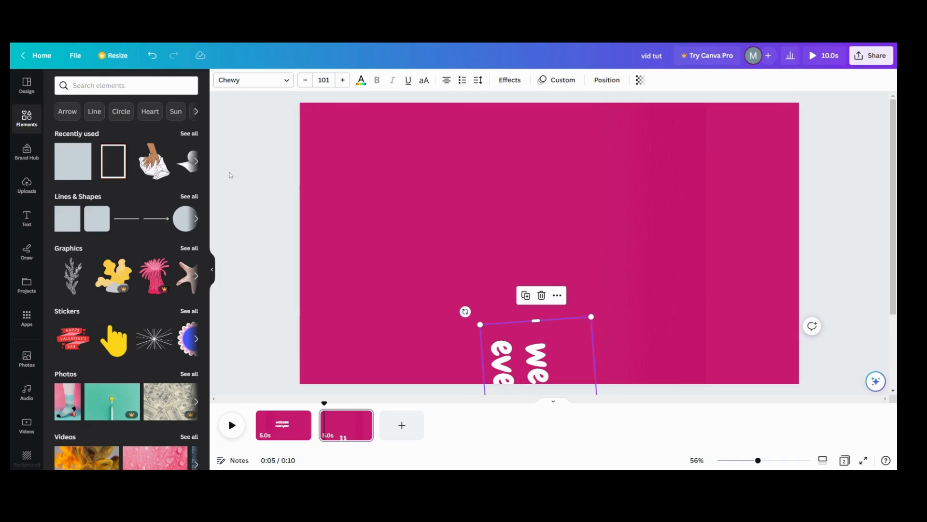
left_click(152, 62)
left_click(727, 241)
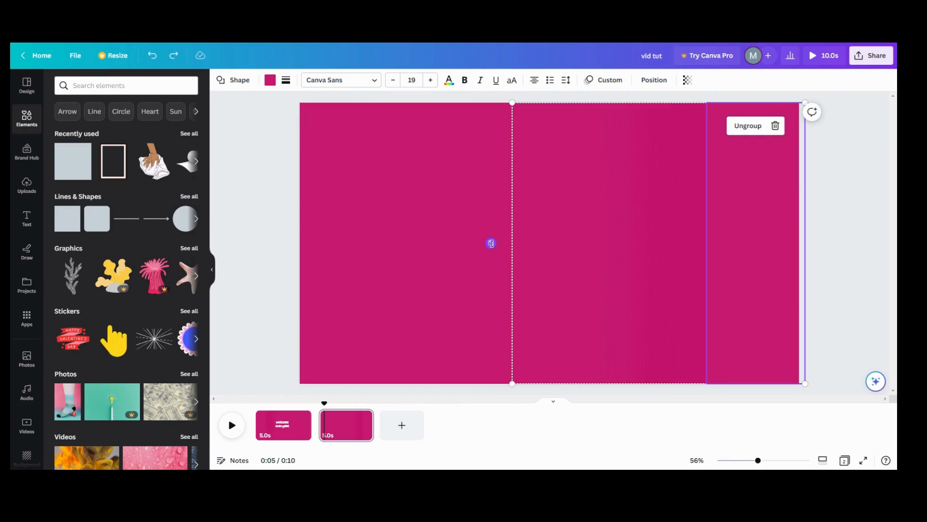
left_click_drag(491, 243, 555, 366)
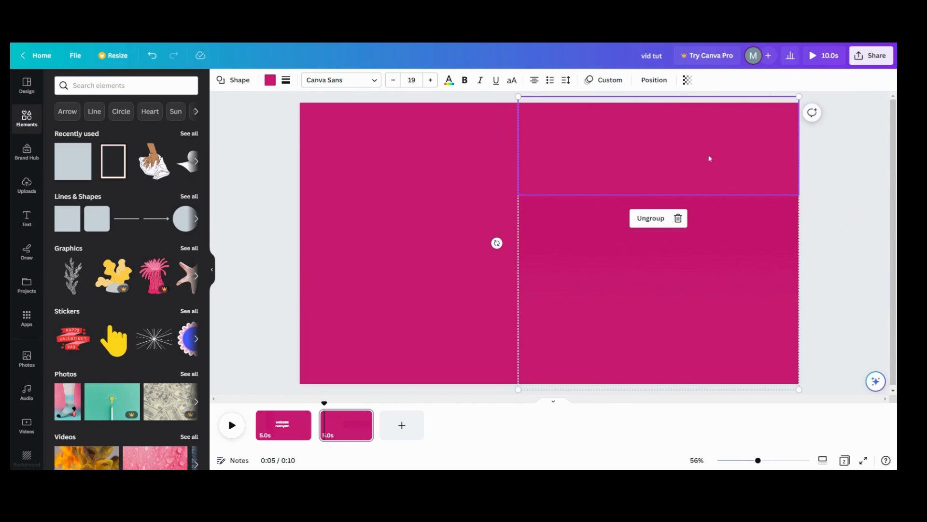
mouse_move(709, 145)
left_mouse_down()
mouse_move(577, 147)
mouse_move(594, 140)
left_mouse_up()
Delete the custom animation path of the solid shape inside the panel group, and play back the second page
left_click(606, 81)
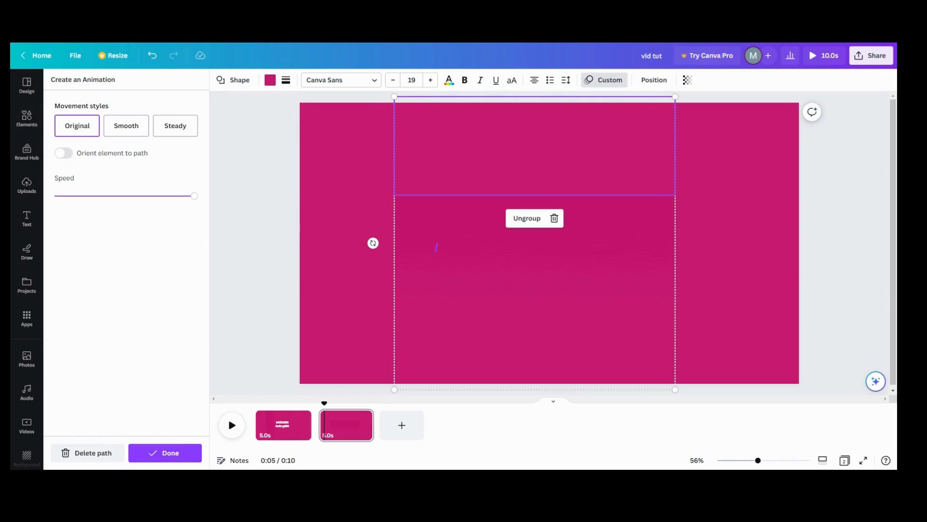
left_click(72, 457)
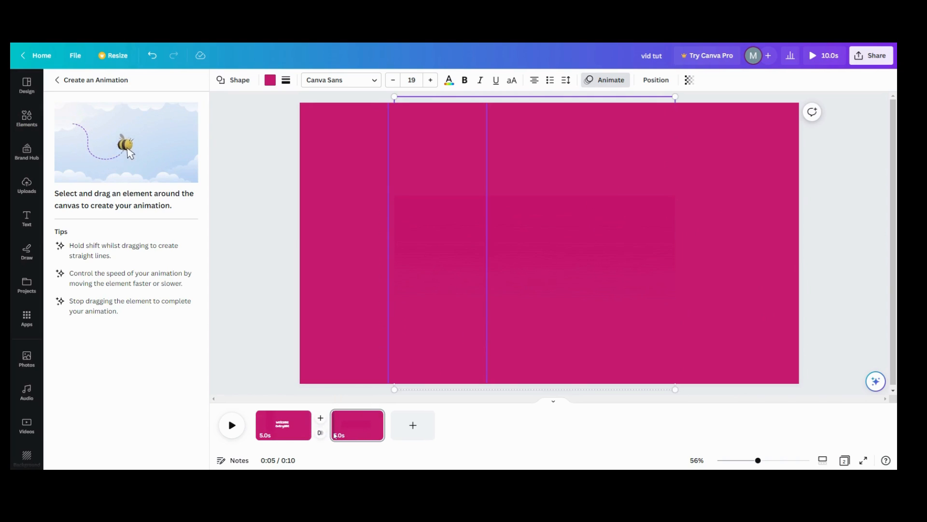
left_click(331, 425)
left_click(237, 431)
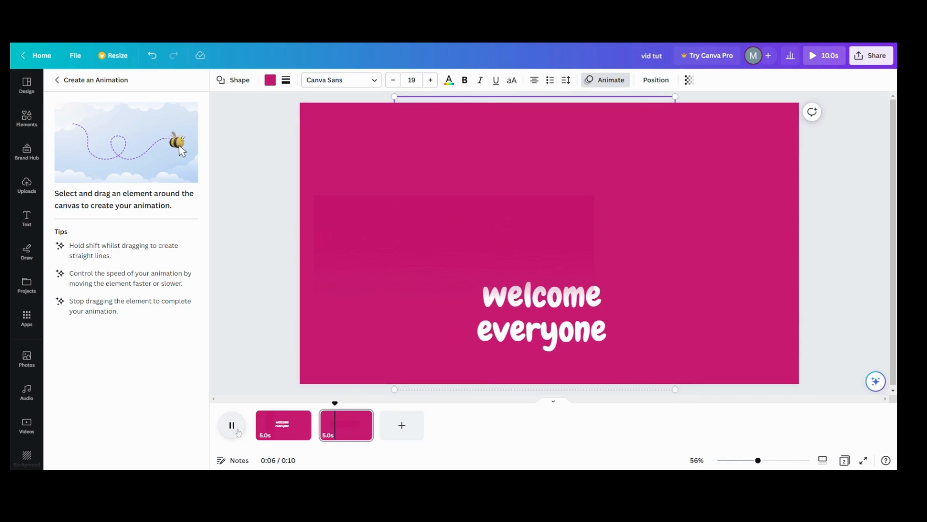
left_click(427, 245)
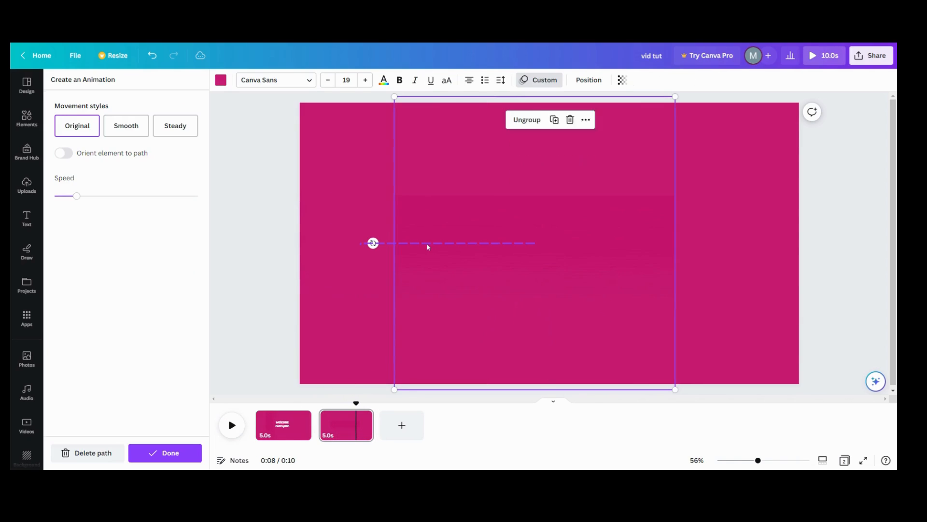
Examine the second page's layers and the gradient part of the panel group, and play back the page's animation
left_click(345, 195)
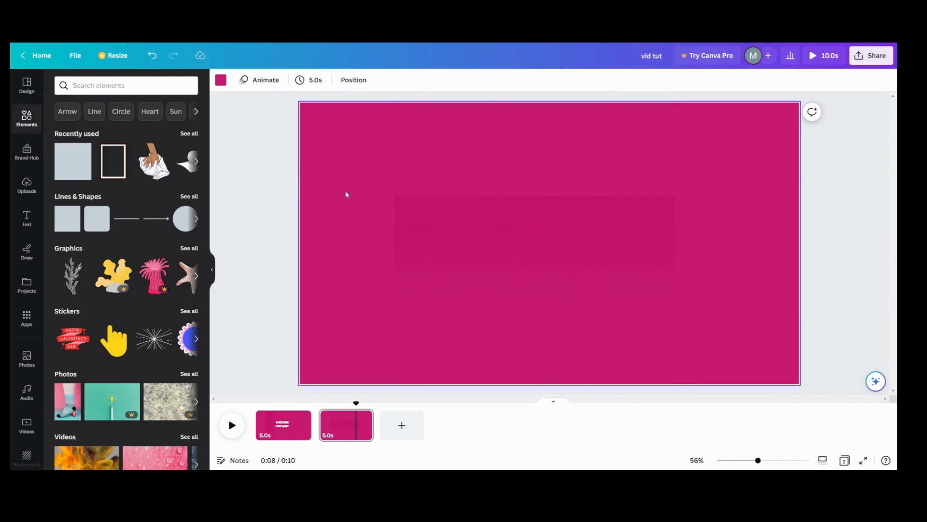
left_click(353, 80)
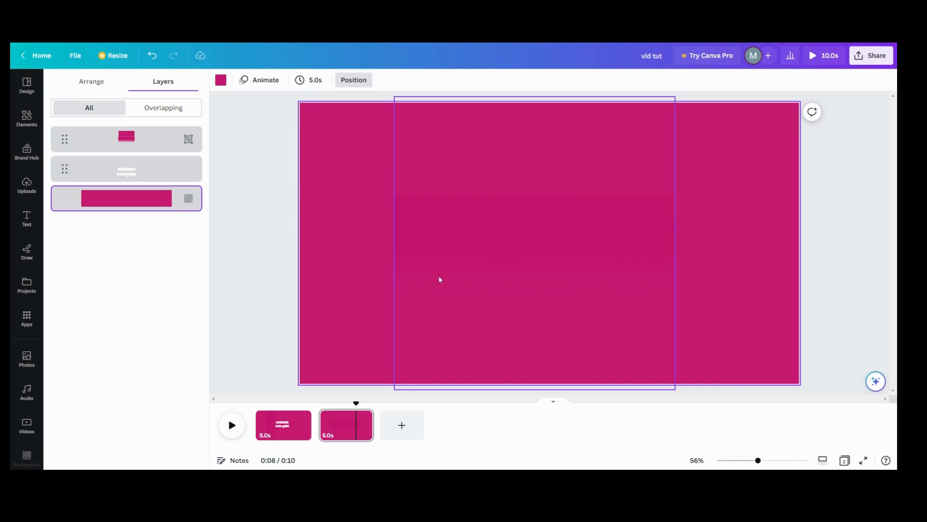
left_click(343, 272)
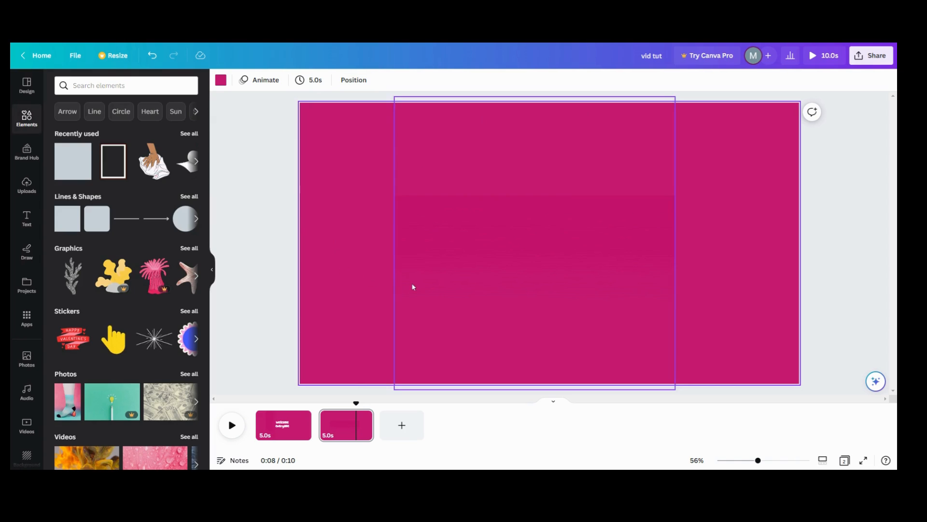
left_click(452, 300)
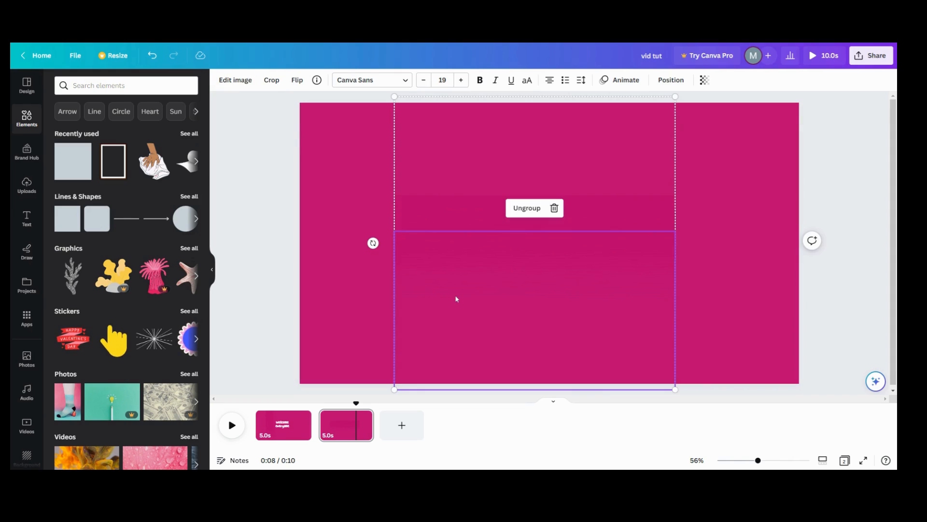
left_click(770, 247)
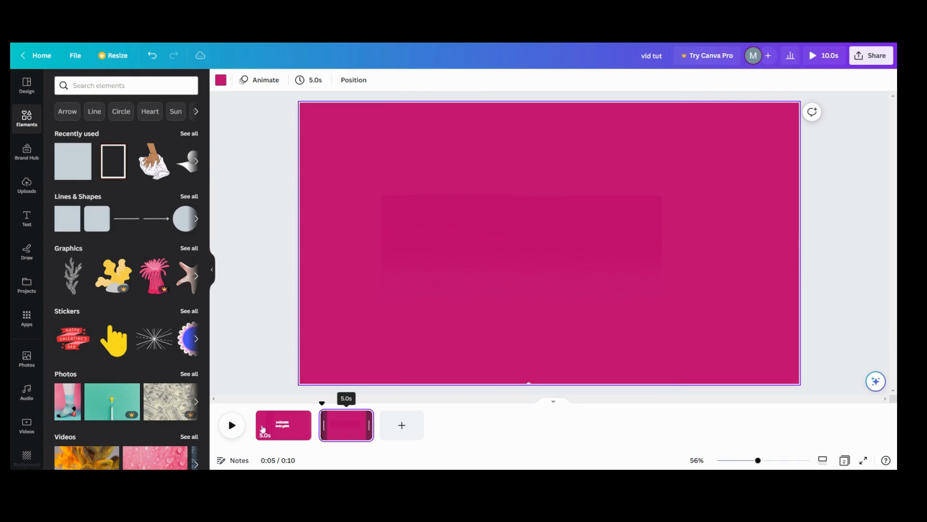
left_click(233, 425)
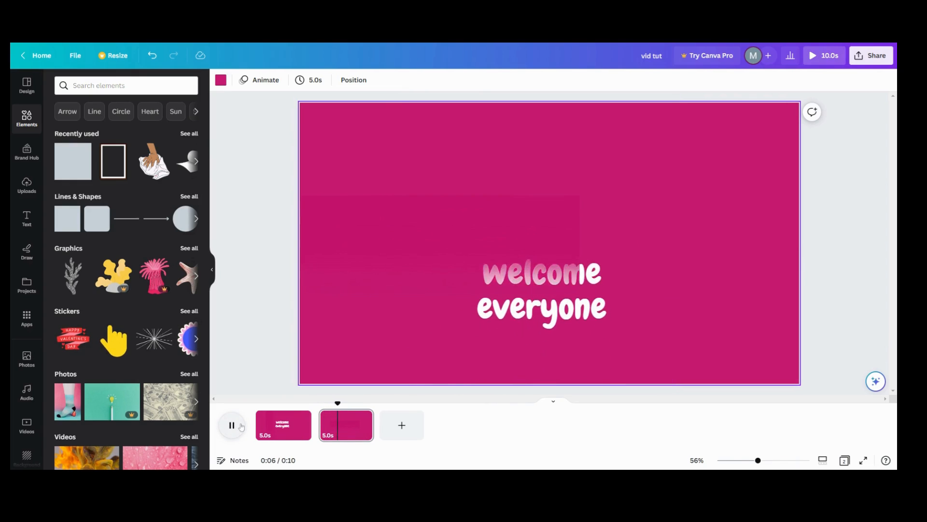
Move the panel group up and slightly right on the second page, centring it over the text's upward path
left_click(486, 210)
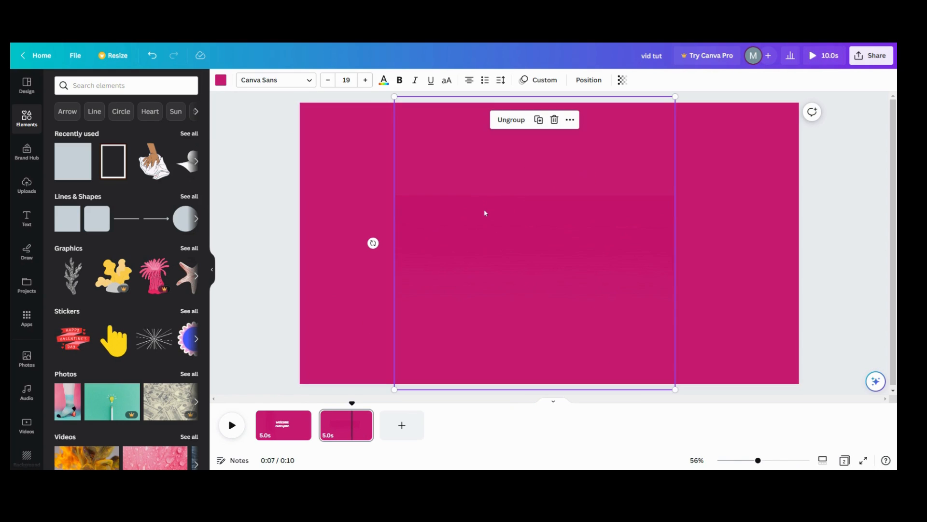
left_click(474, 231)
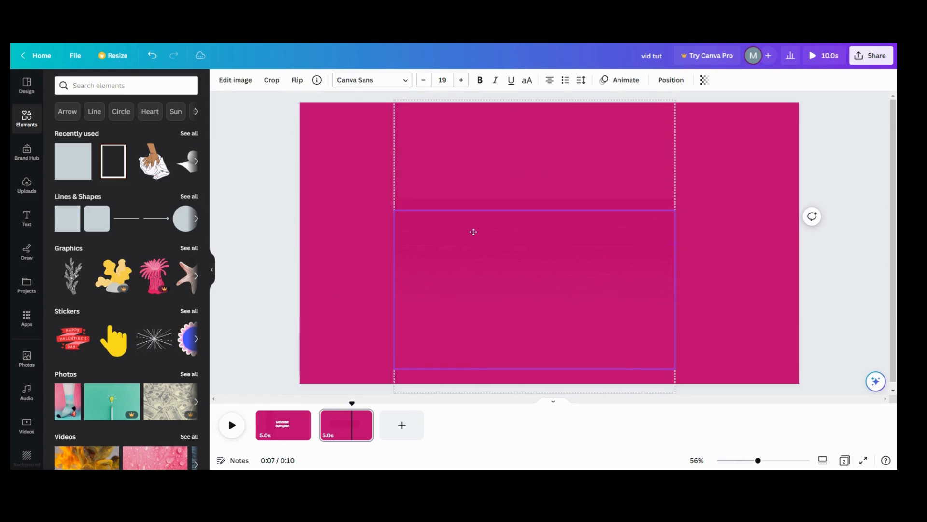
left_click_drag(475, 234, 478, 203)
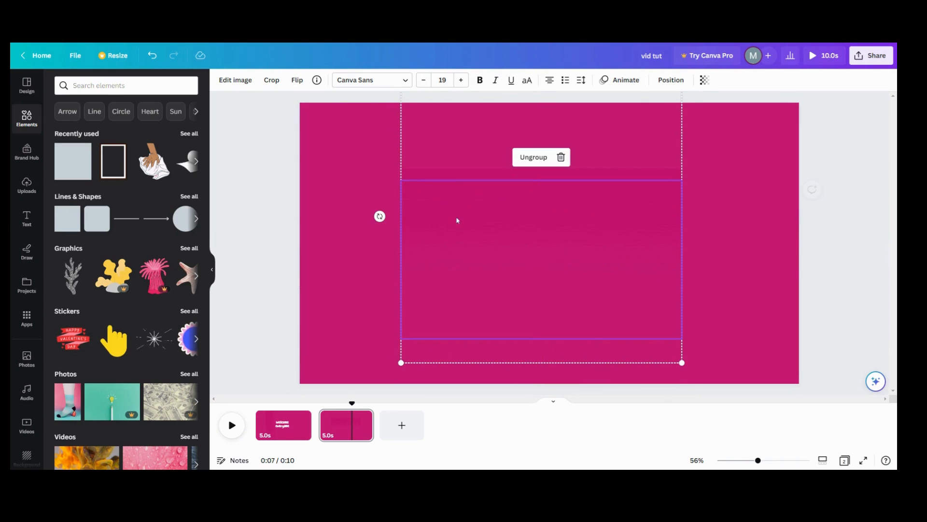
left_click(324, 437)
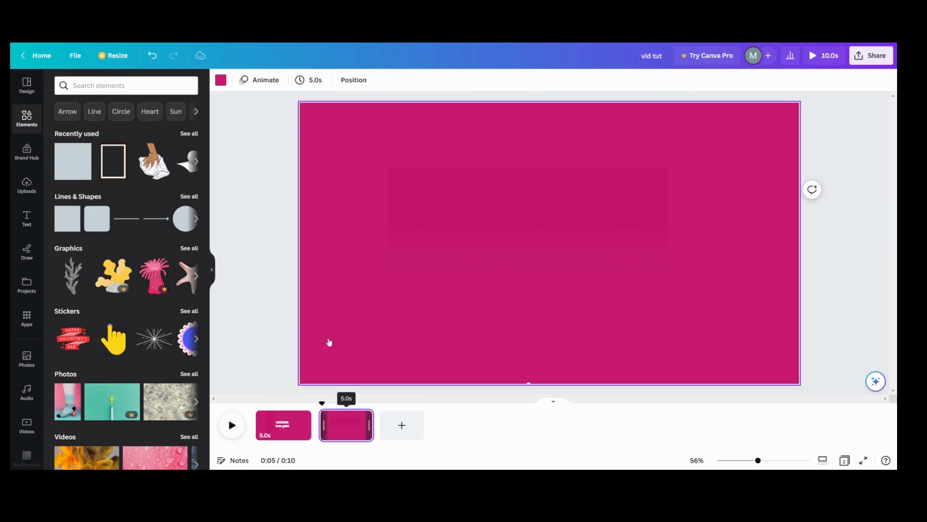
left_click(555, 238)
left_click_drag(553, 238, 551, 245)
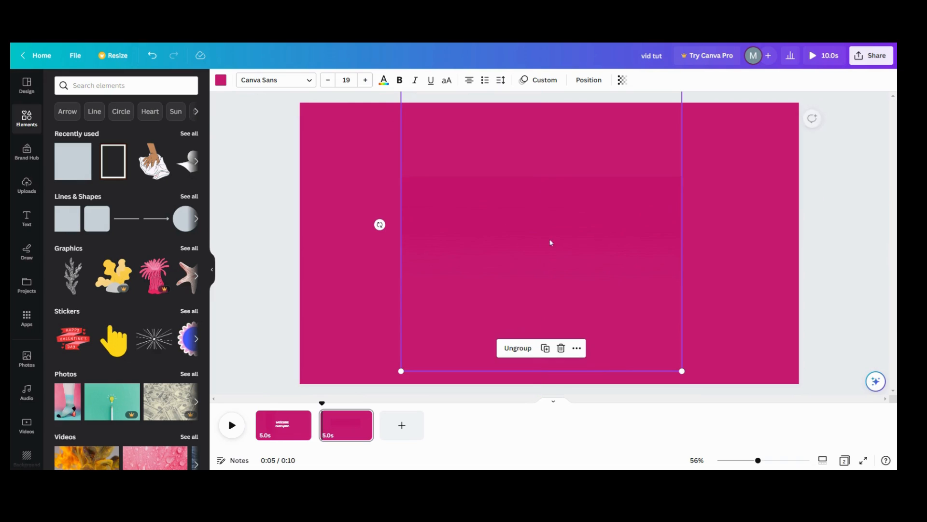
Set the second page's background to white and nudge the panel group slightly down and left
left_click(262, 101)
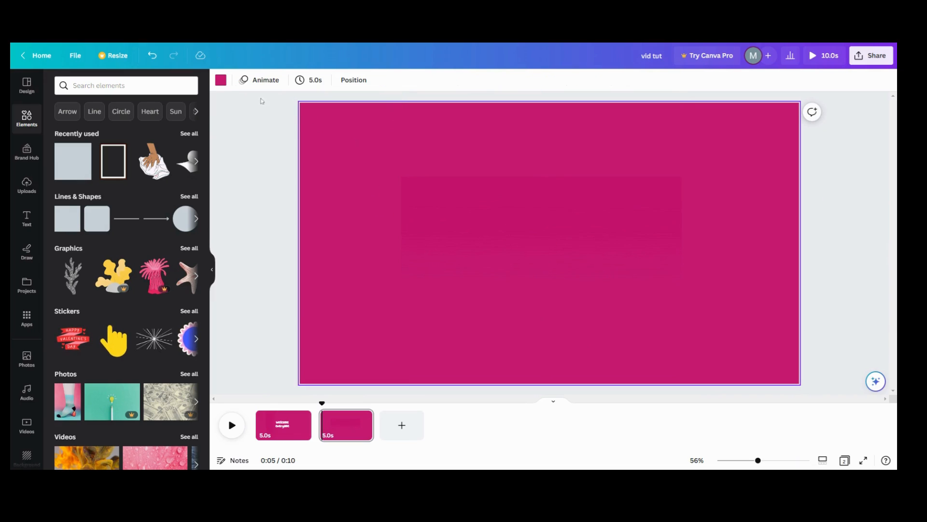
left_click(220, 80)
left_click(116, 139)
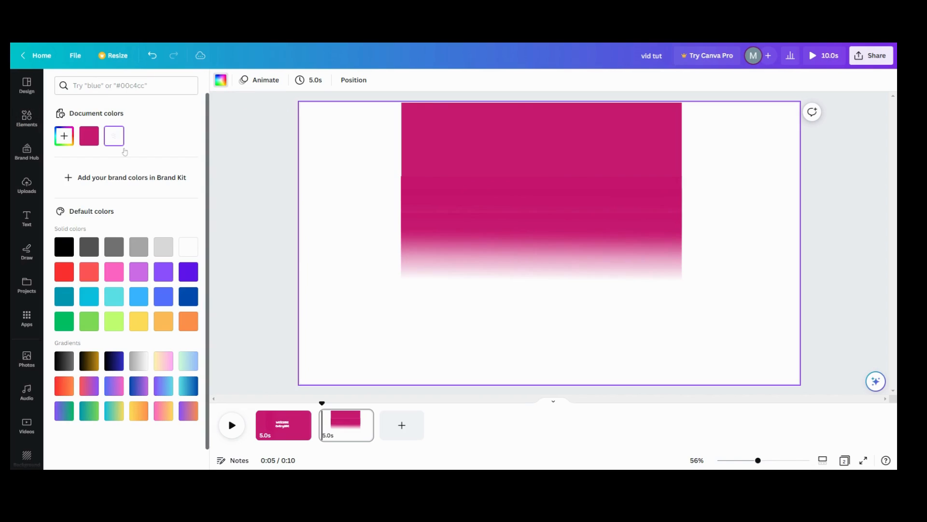
left_click(460, 156)
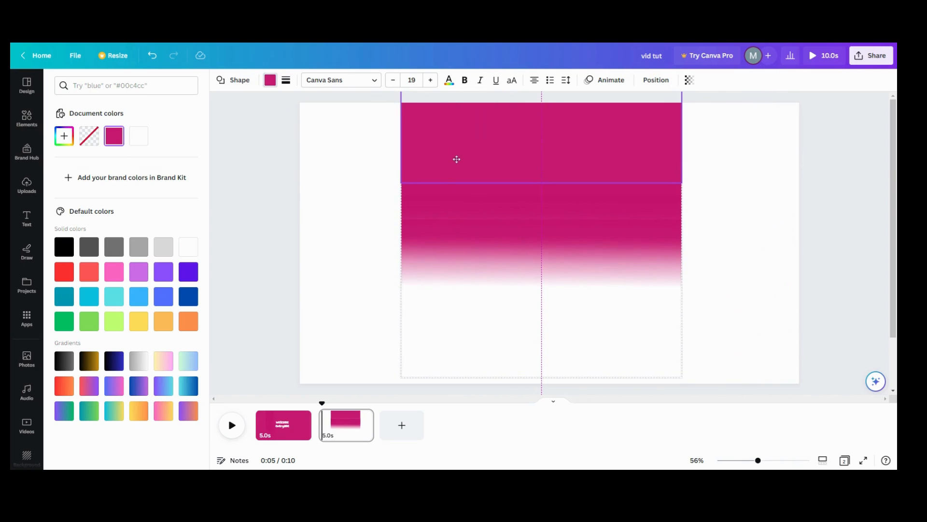
left_click_drag(456, 159, 456, 161)
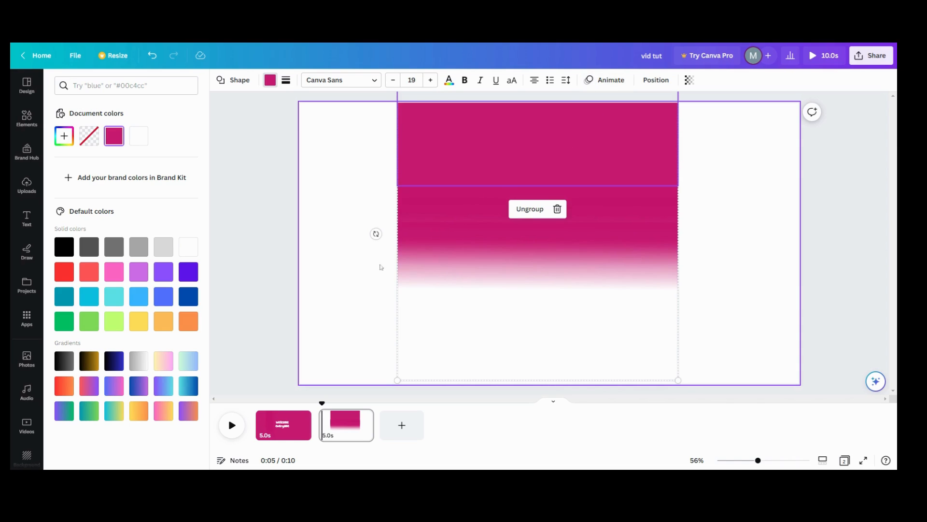
Play back the second page and delete the custom animation path of the whole panel group
left_click(360, 279)
left_click(443, 319)
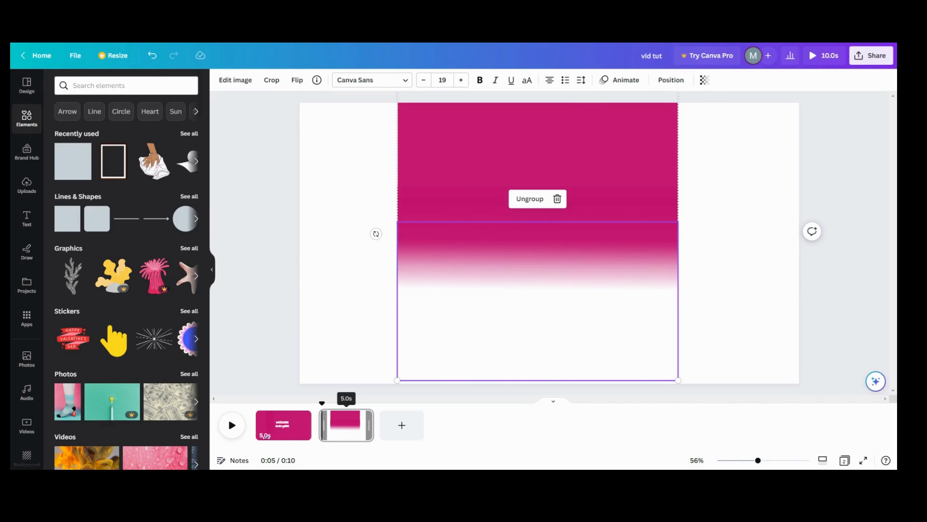
left_click(334, 423)
left_click(230, 433)
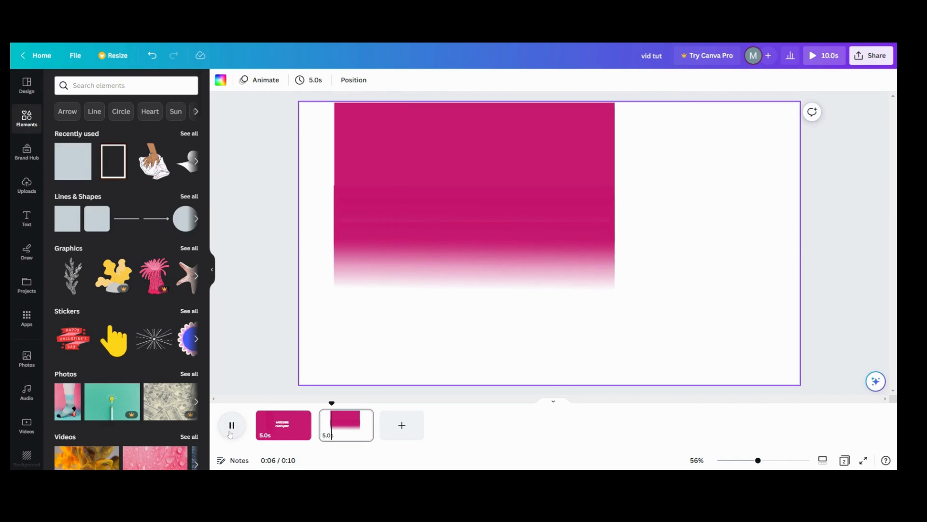
left_click(519, 185)
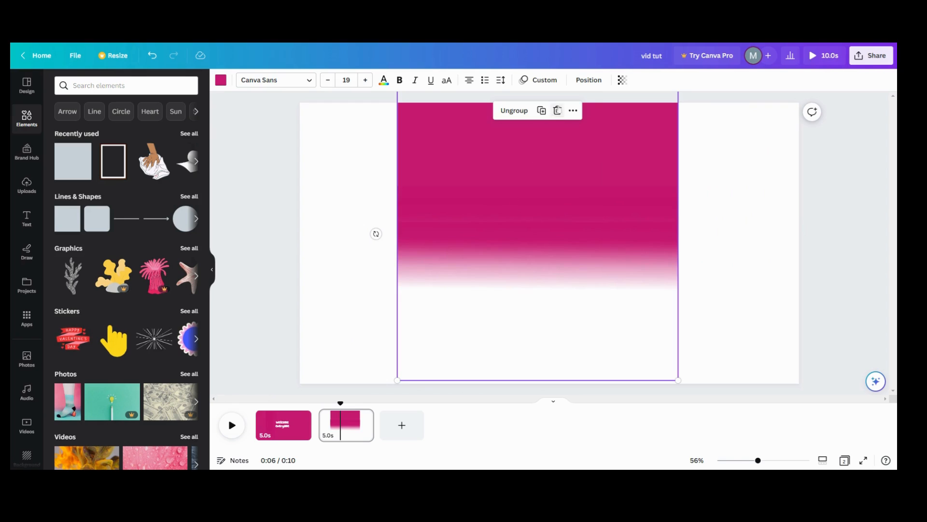
left_click(539, 80)
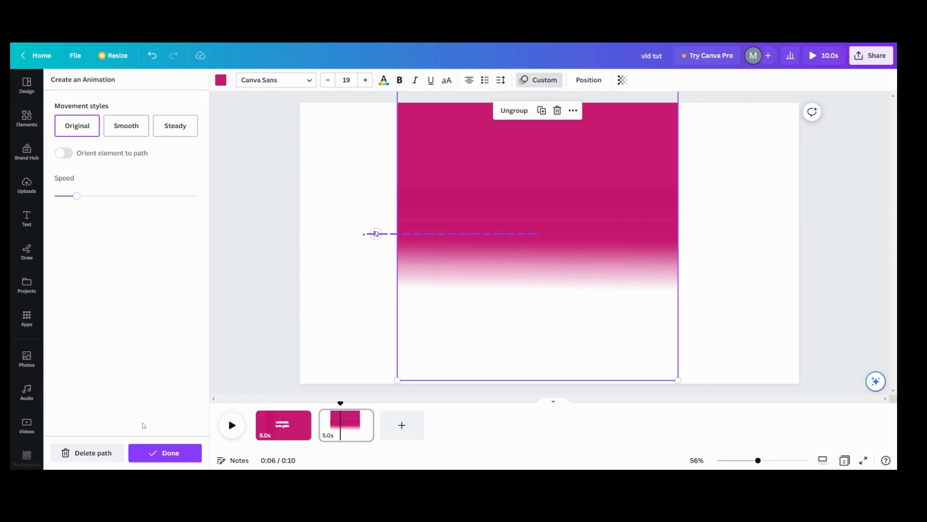
left_click(110, 454)
left_click(486, 226)
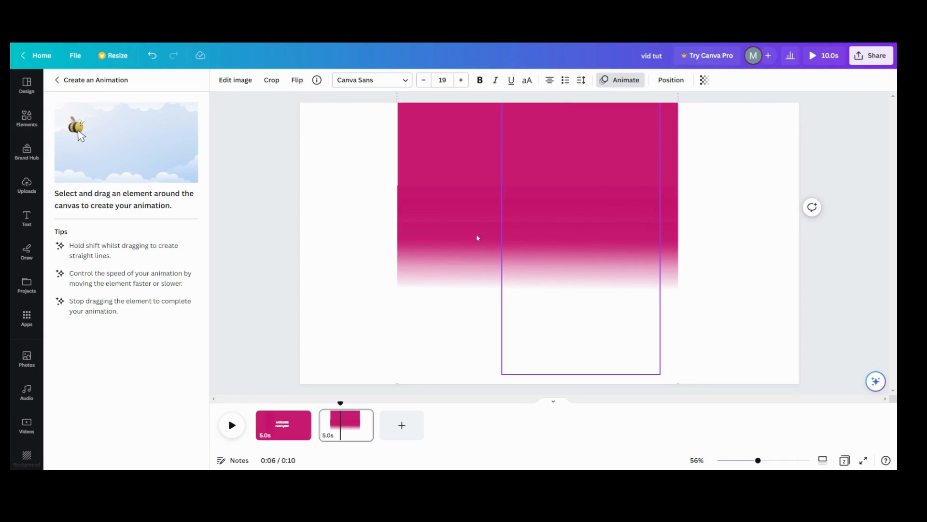
Play back the second page from its start to check the panel group against the moving text
left_click(333, 425)
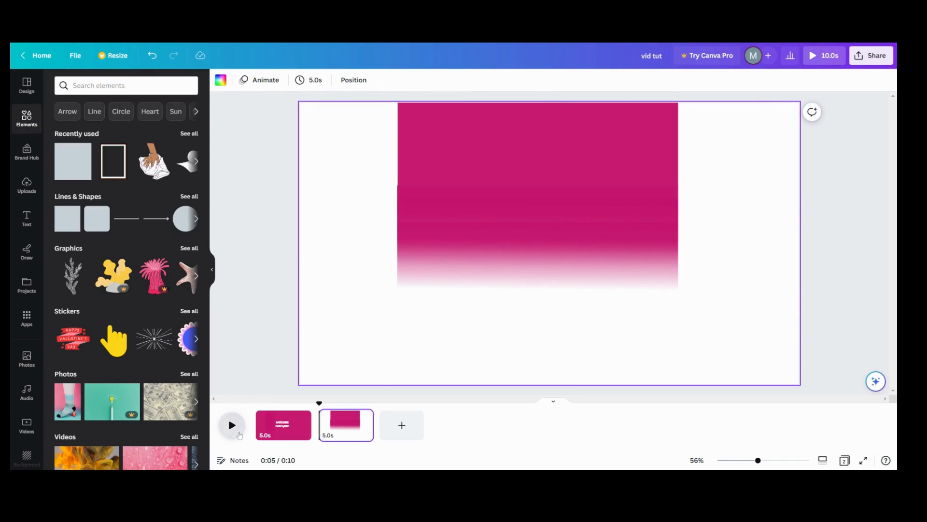
left_click(233, 425)
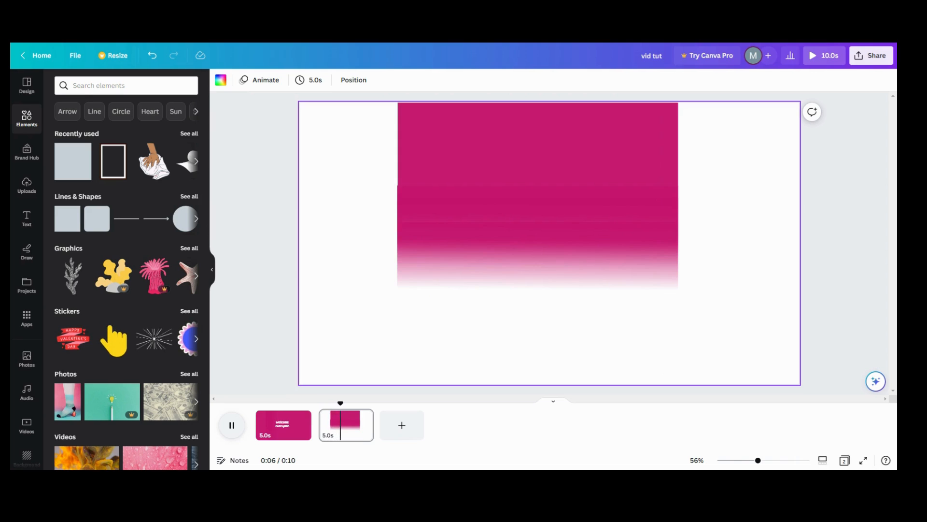
left_click(407, 325)
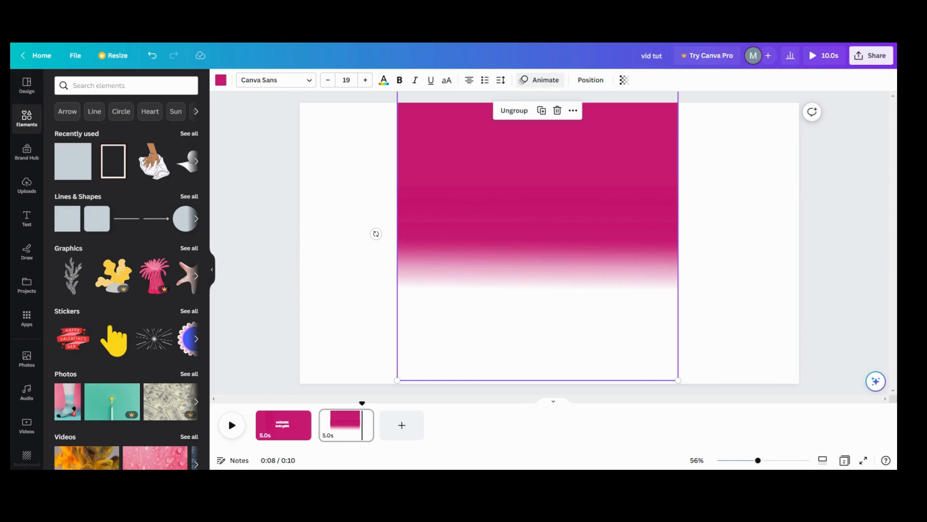
Select the "welcome everyone" text among the page's layers and raise its custom animation speed to about four fifths of the range
left_click(536, 177)
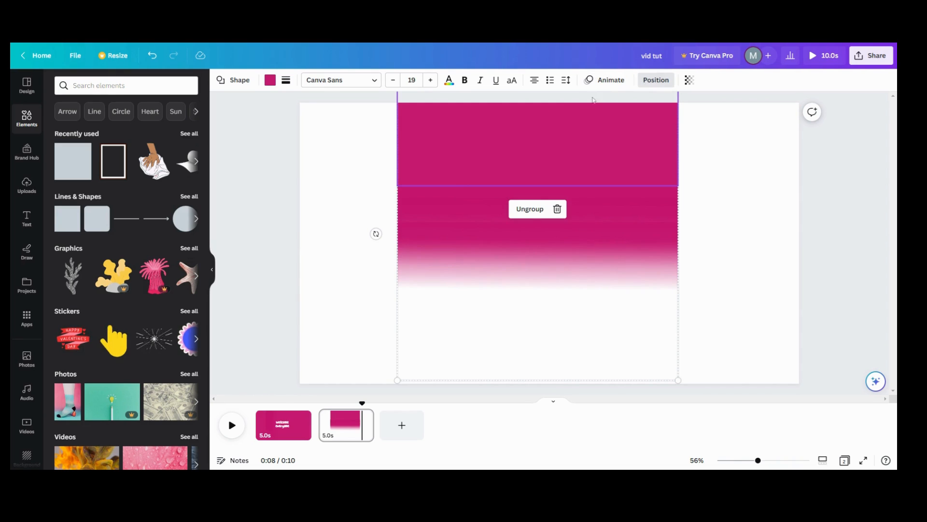
left_click(647, 80)
left_click(138, 181)
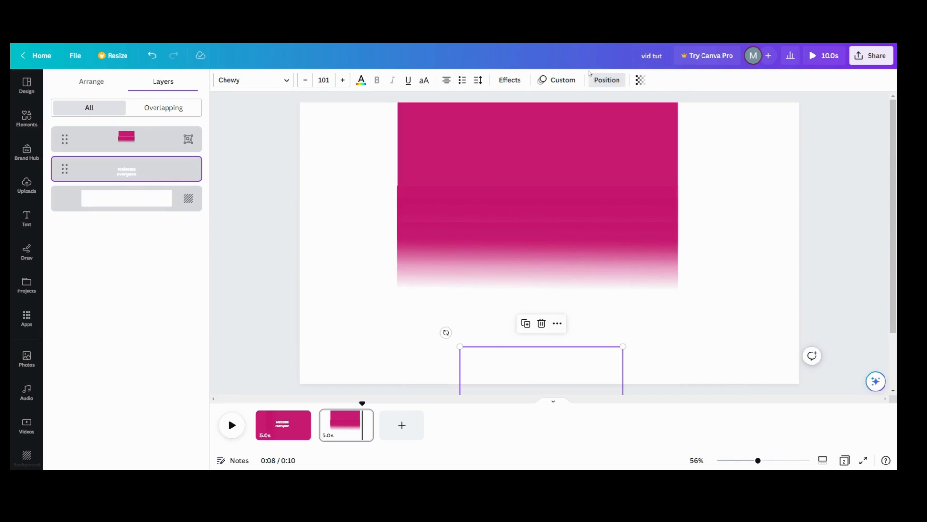
left_click(573, 80)
left_click_drag(90, 201, 174, 196)
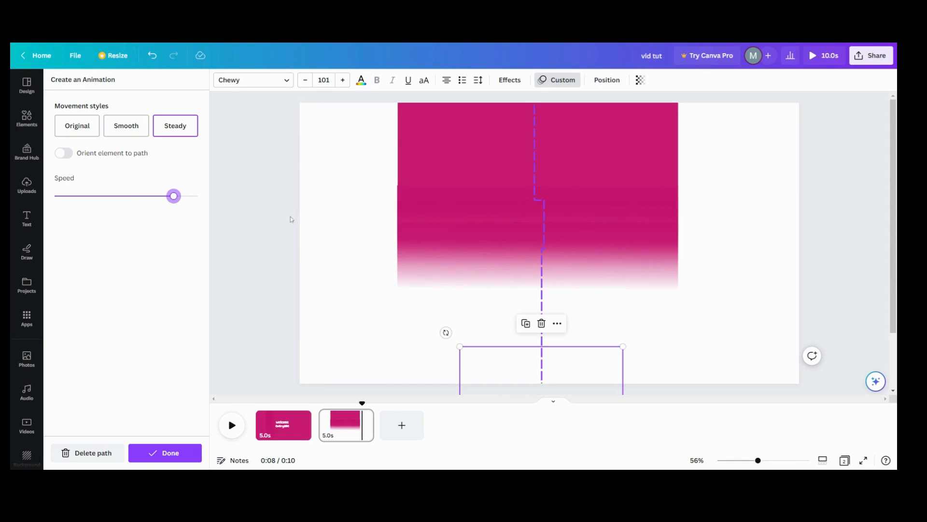
left_click(557, 325)
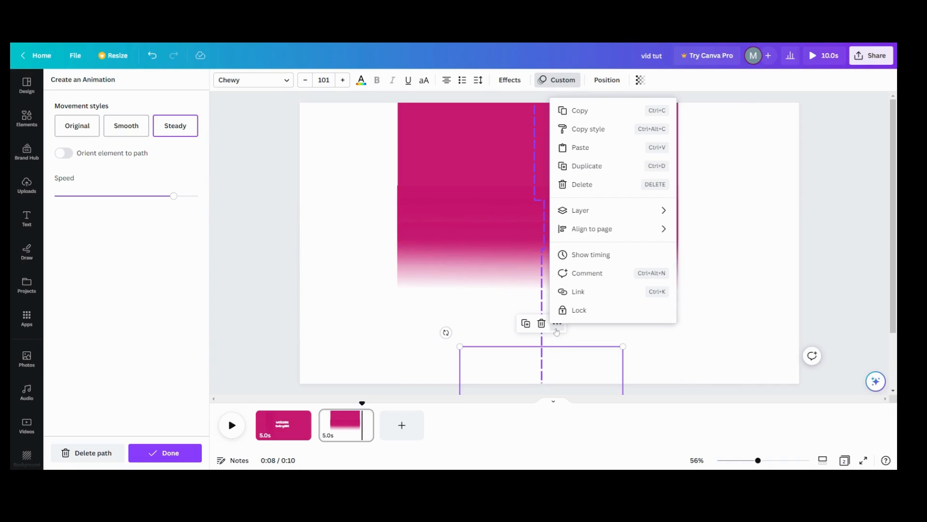
mouse_move(587, 219)
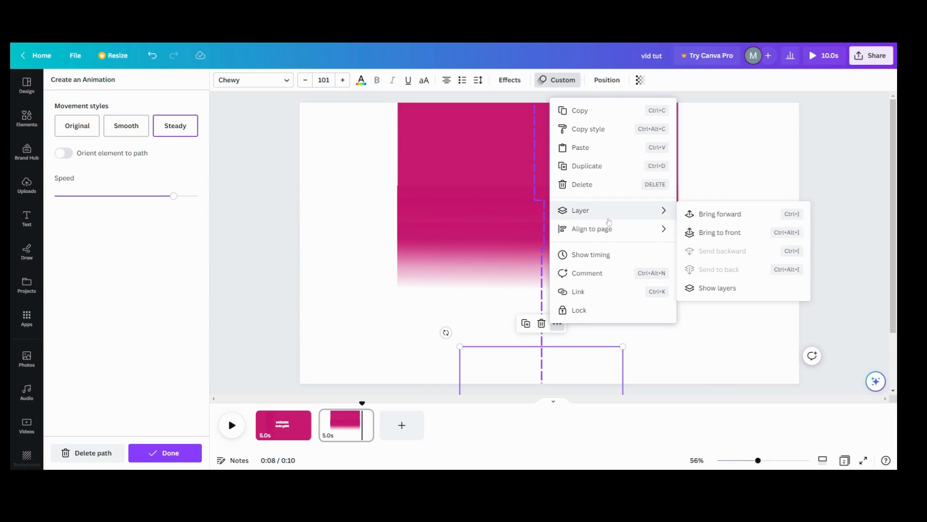
Set the second page's background back to the magenta document color and play the page back from its start
left_click(352, 261)
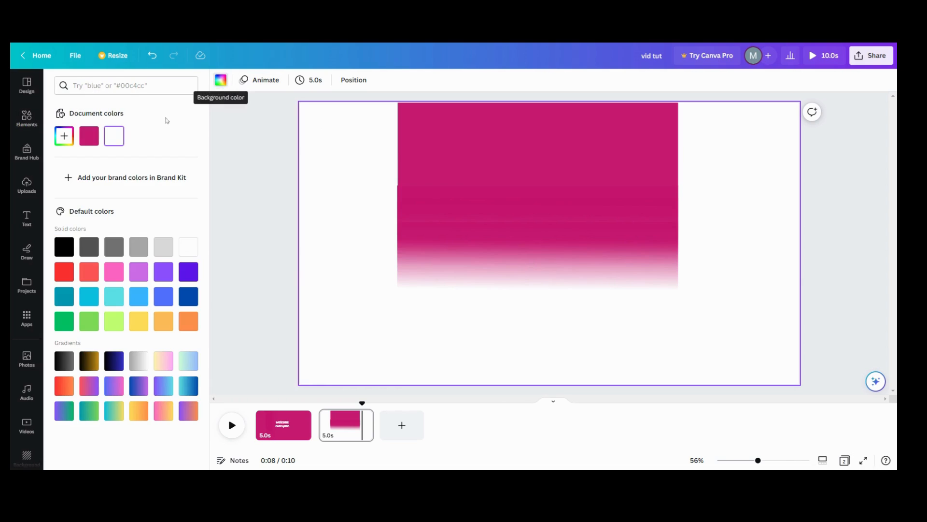
left_click(89, 135)
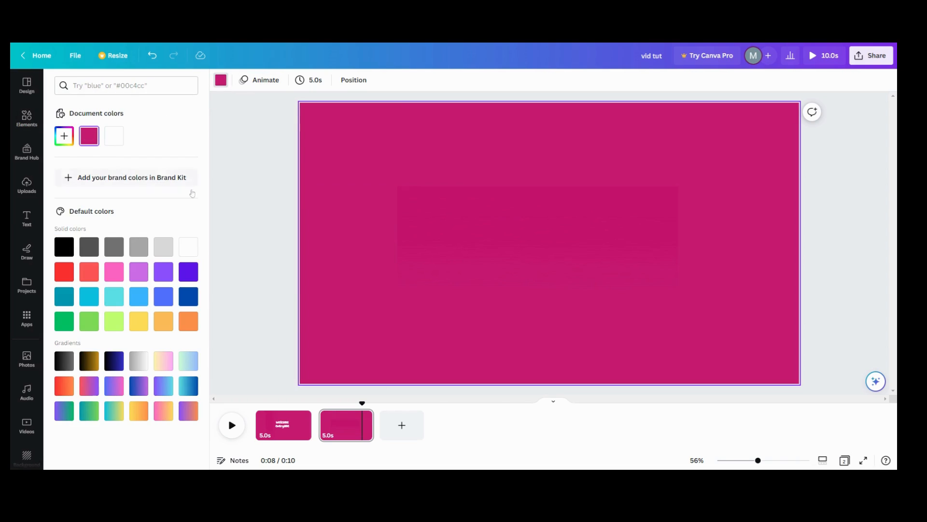
left_click(324, 425)
left_click(232, 425)
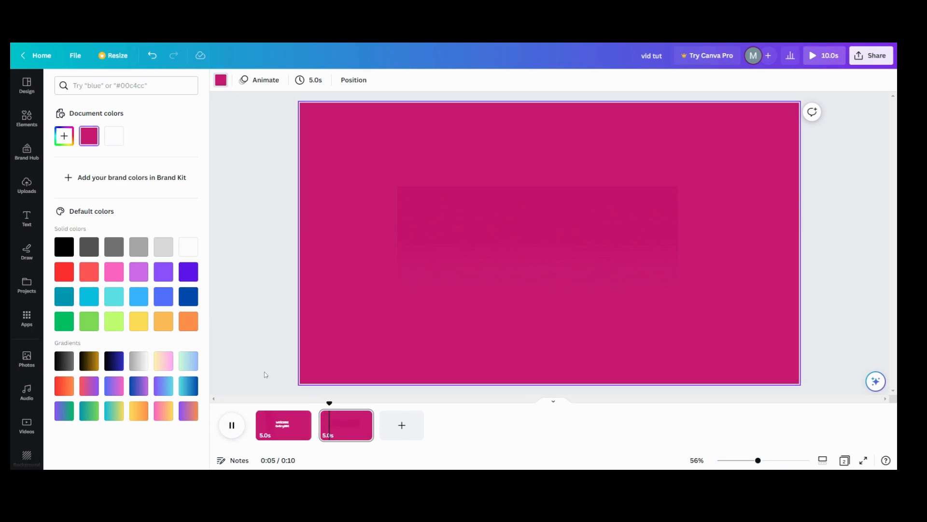
left_click(334, 428)
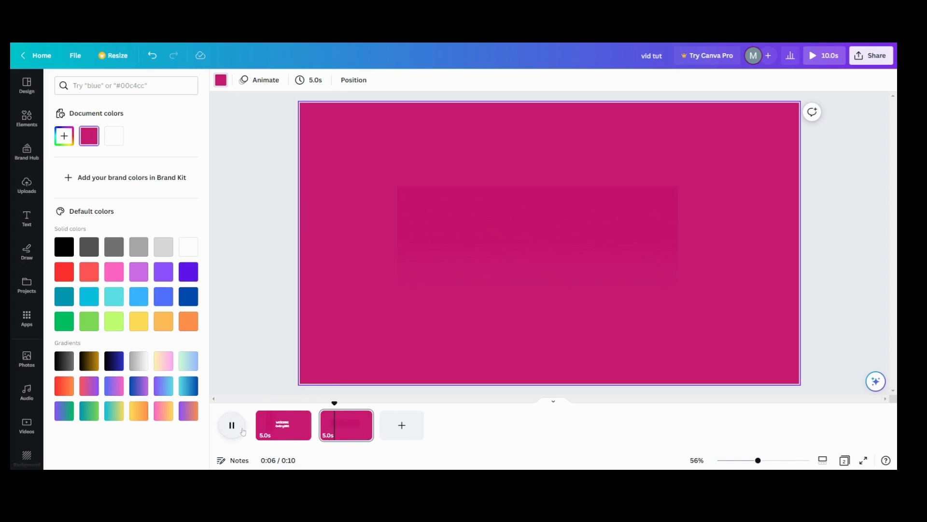
left_click(348, 416)
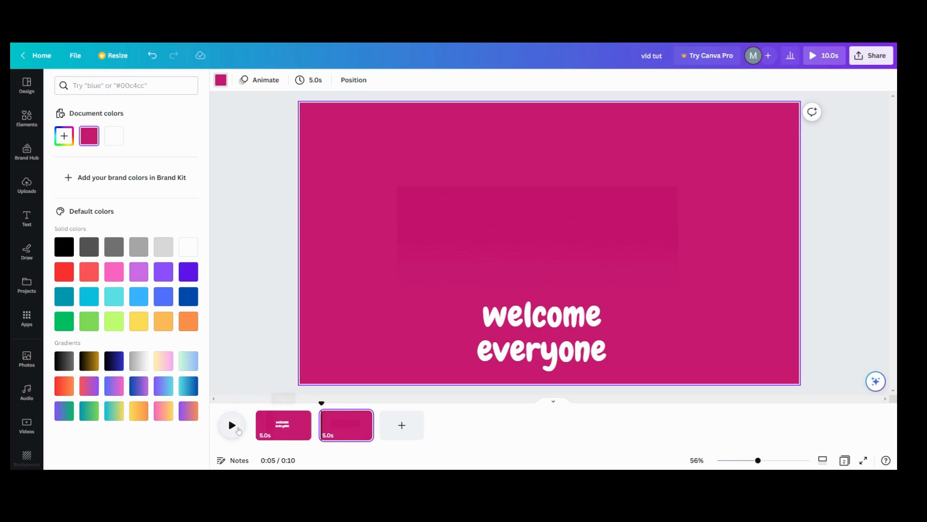
left_click(236, 428)
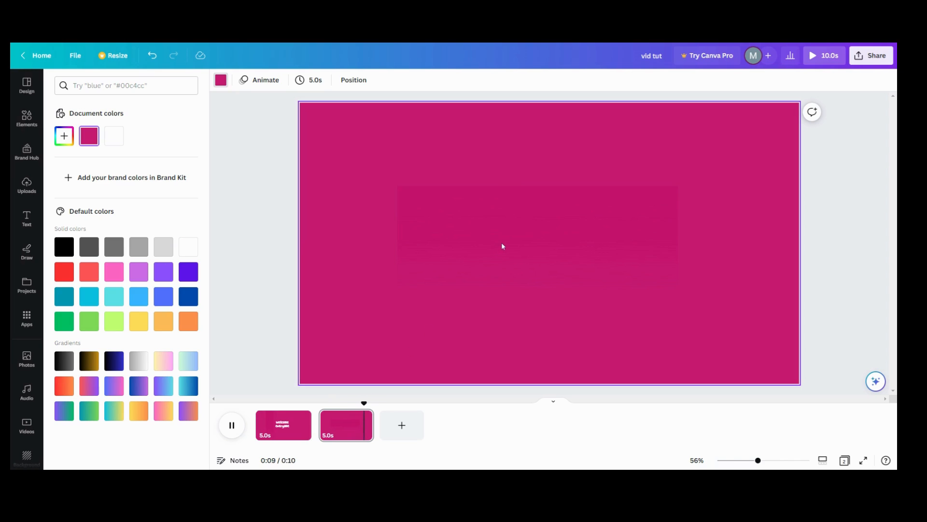
Move the panel group further up the second page, keeping it centred over the text's path
left_click(512, 161)
left_click_drag(512, 157, 508, 126)
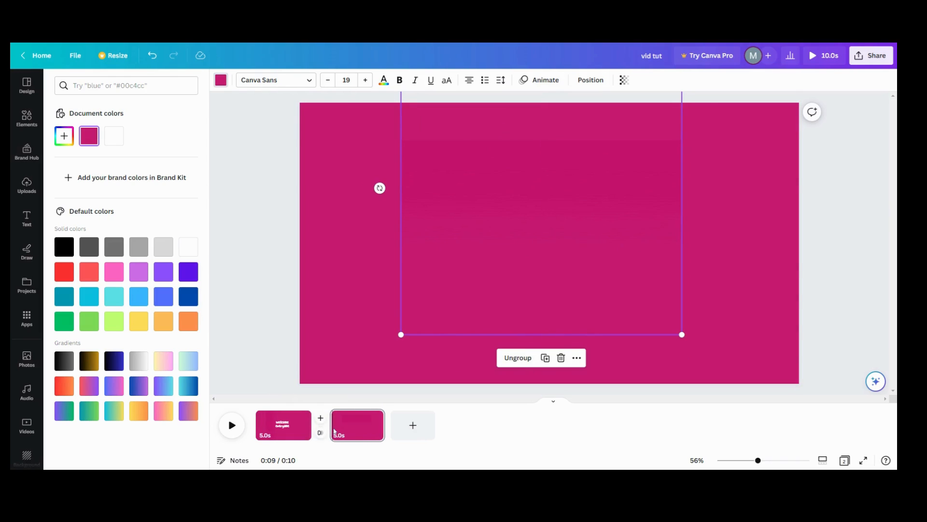
Replay the second page from its start to check how the repositioned panel hides the moving text
left_click(331, 427)
left_click(232, 425)
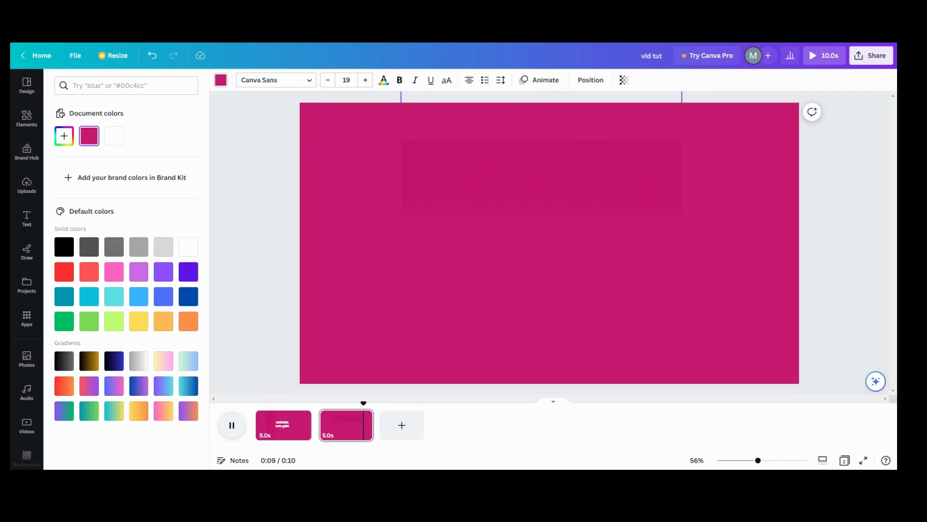
left_click(321, 432)
left_click(233, 427)
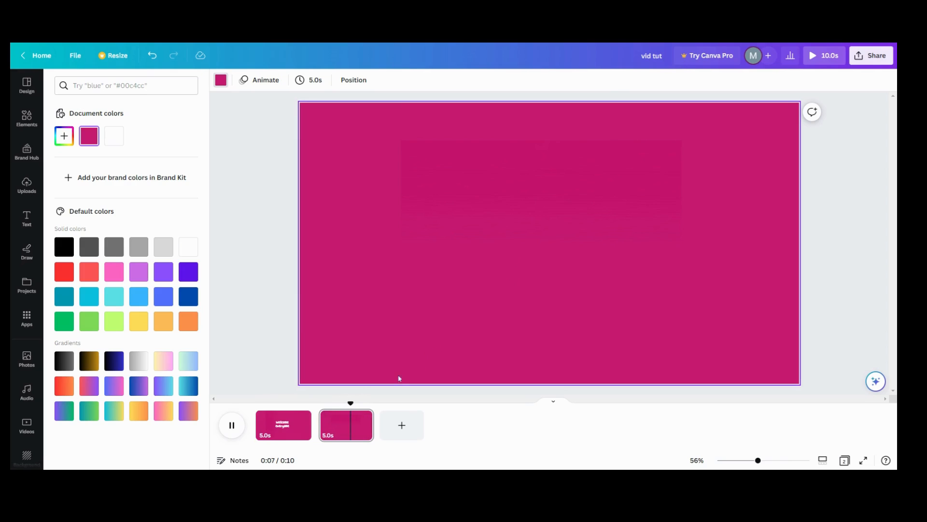
left_click(326, 426)
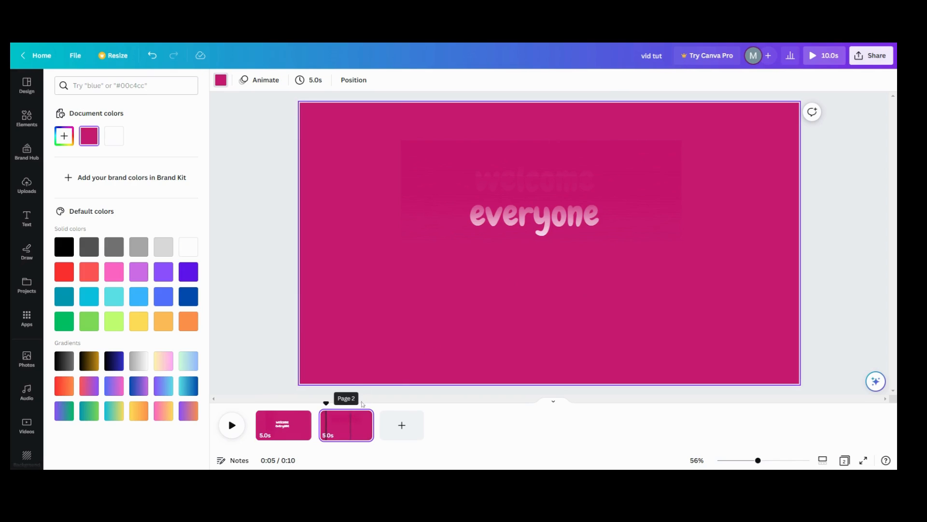
Lower the "welcome everyone" text's custom animation speed to just above the minimum and play the second page back
left_click(512, 229)
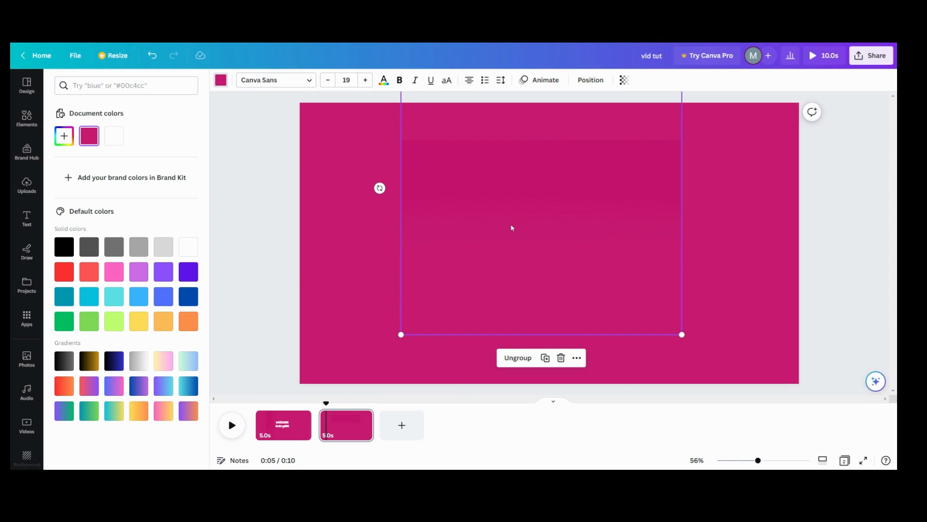
left_click(501, 378)
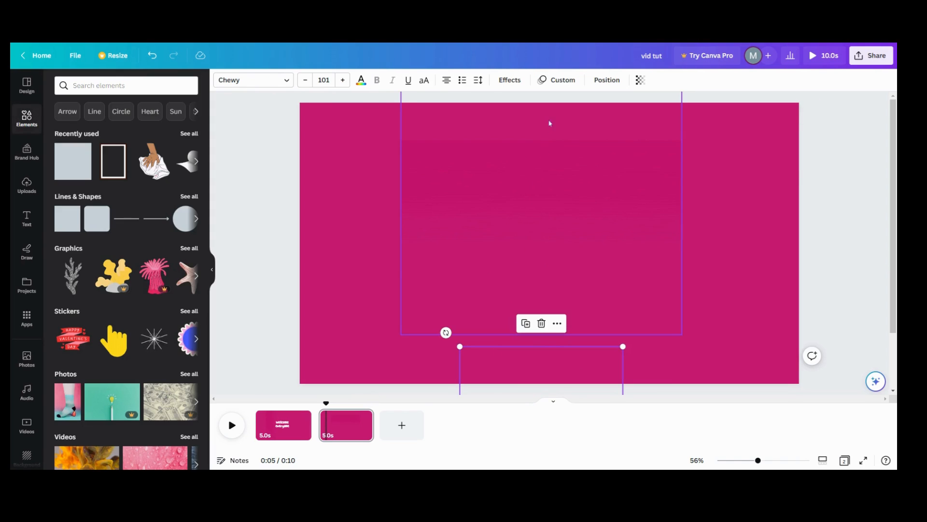
left_click(566, 82)
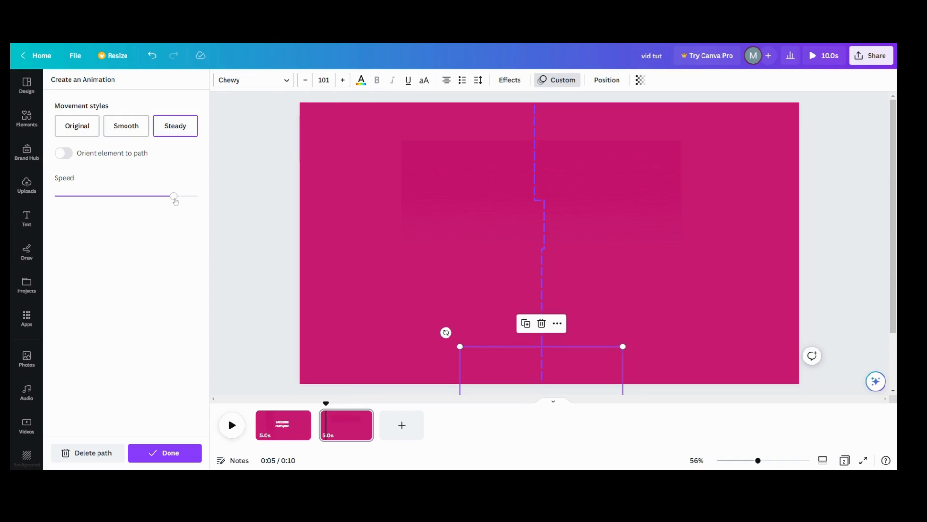
left_click_drag(173, 196, 65, 195)
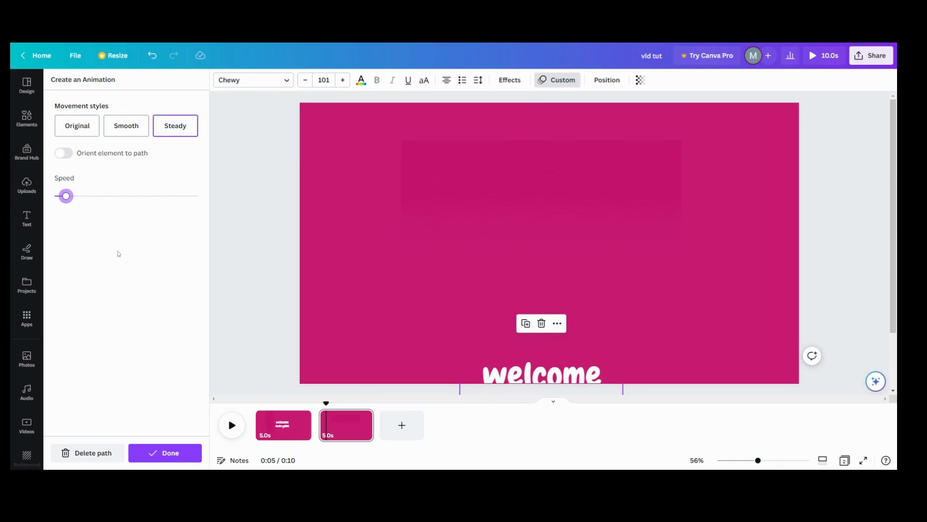
left_click(236, 437)
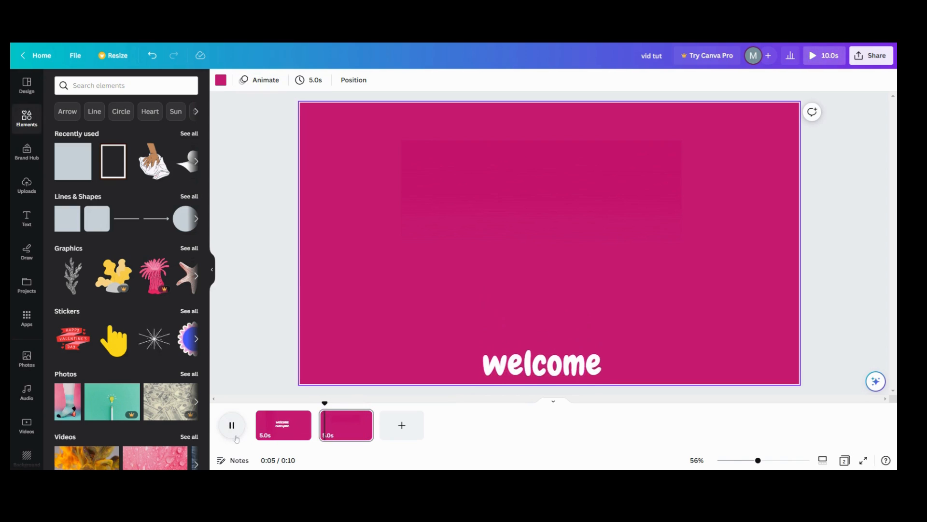